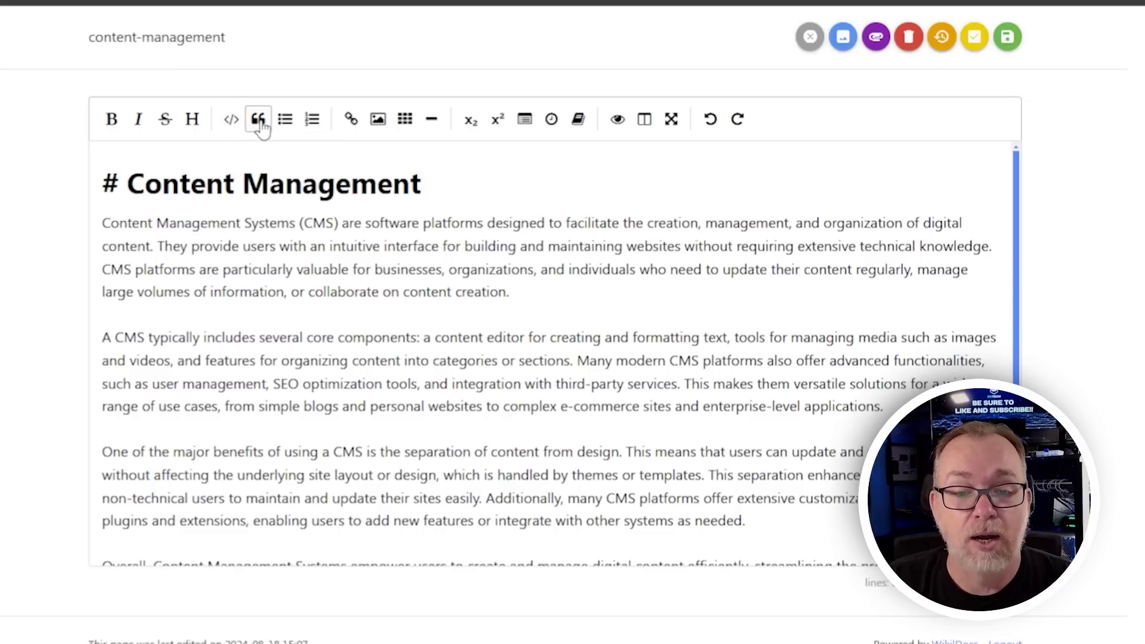
- Show the Content Management page's Markdown beside its rendered preview, and return to the normal editor view
left_click(643, 120)
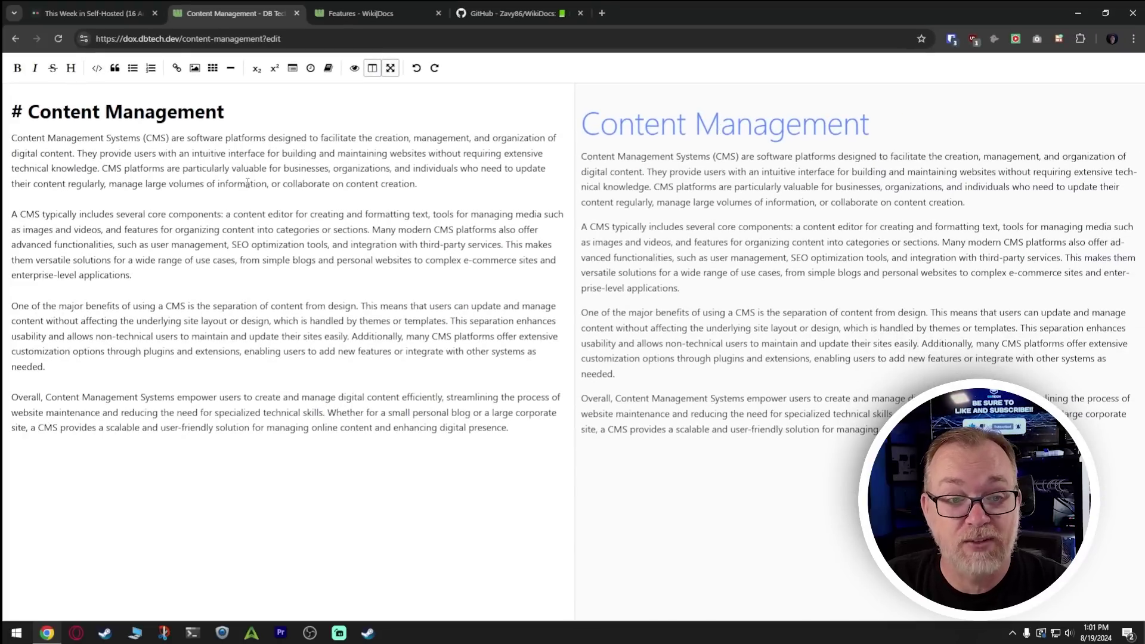
left_click(373, 68)
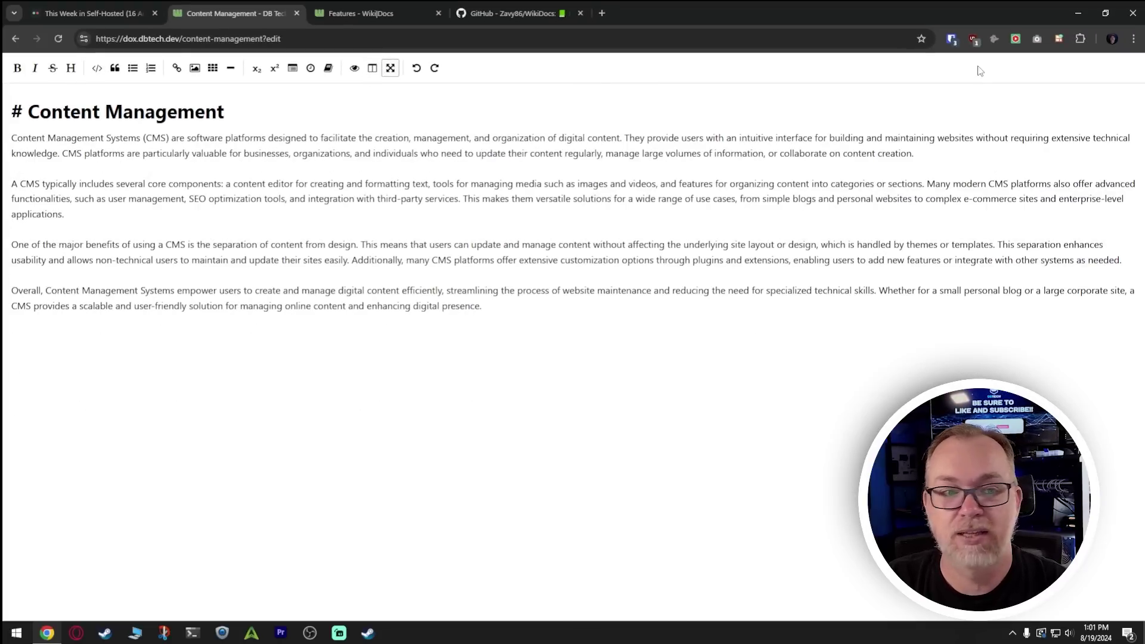
key("Escape")
- Open the Drupal page for editing and compare its Markdown source with the rendered preview side by side
left_click(51, 259)
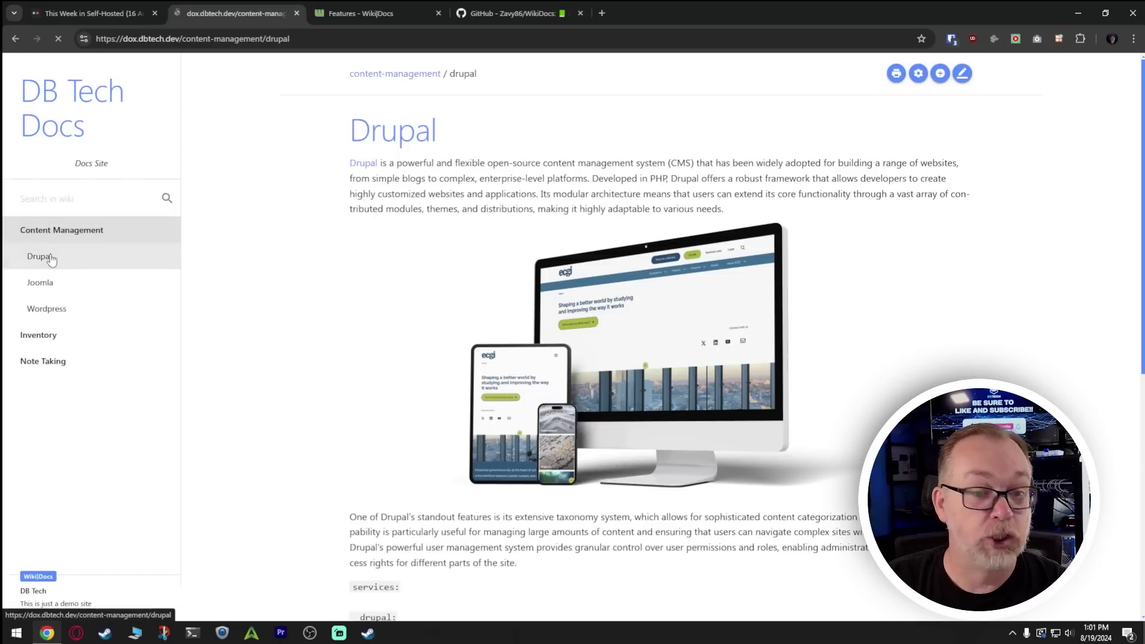
left_click(959, 71)
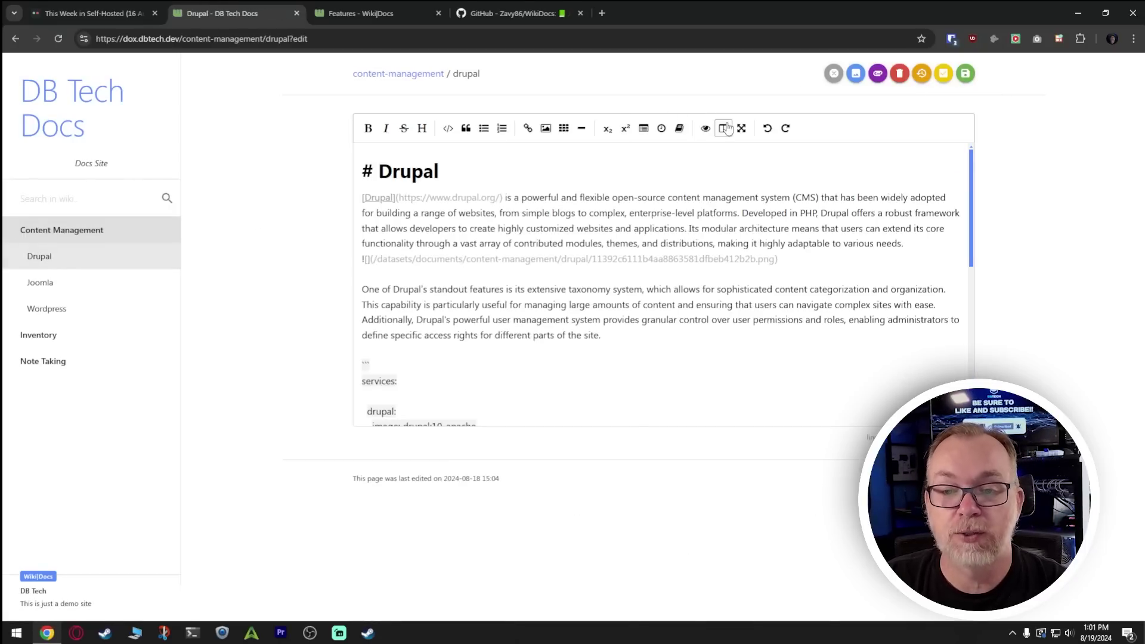
left_click(725, 126)
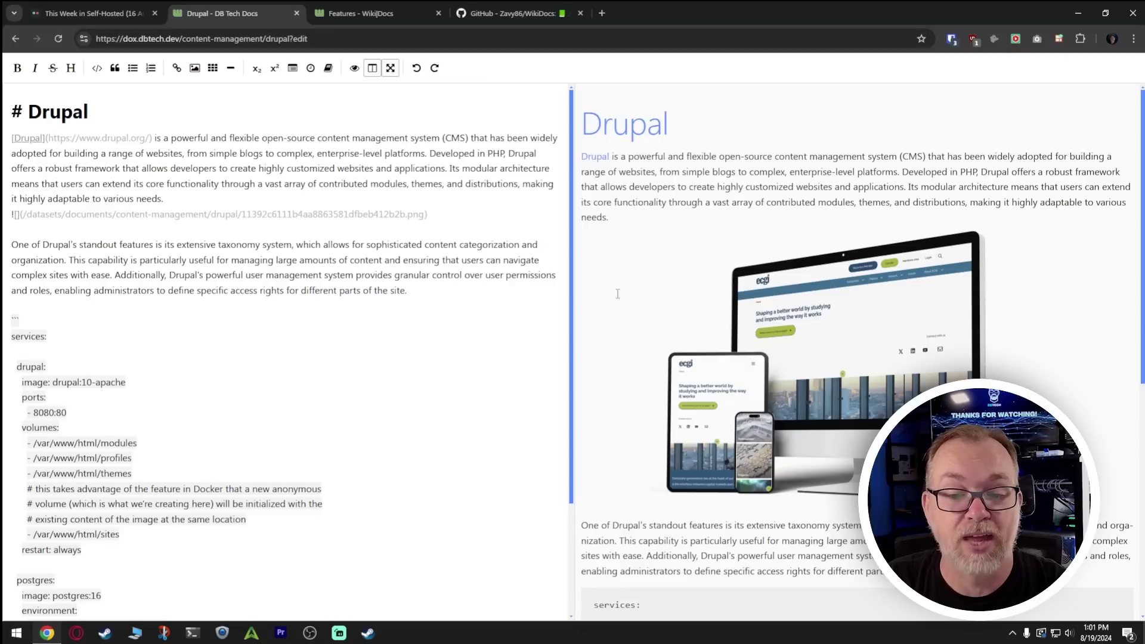
scroll(665, 325, "down", 5)
scroll(665, 325, "up", 5)
scroll(667, 323, "down", 5)
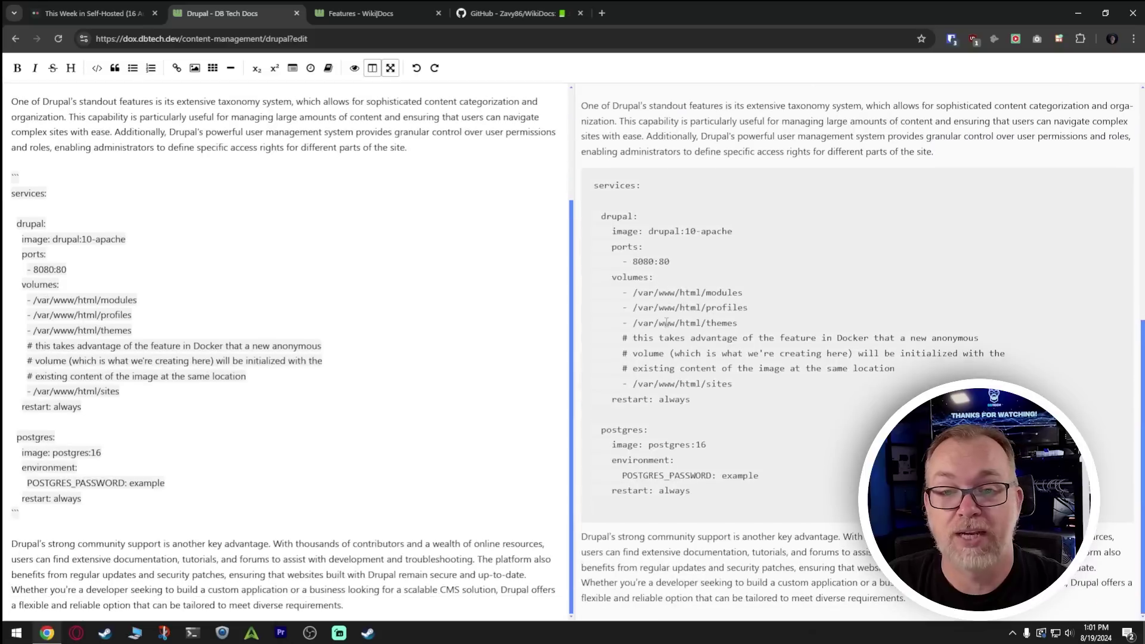
scroll(667, 325, "up", 5)
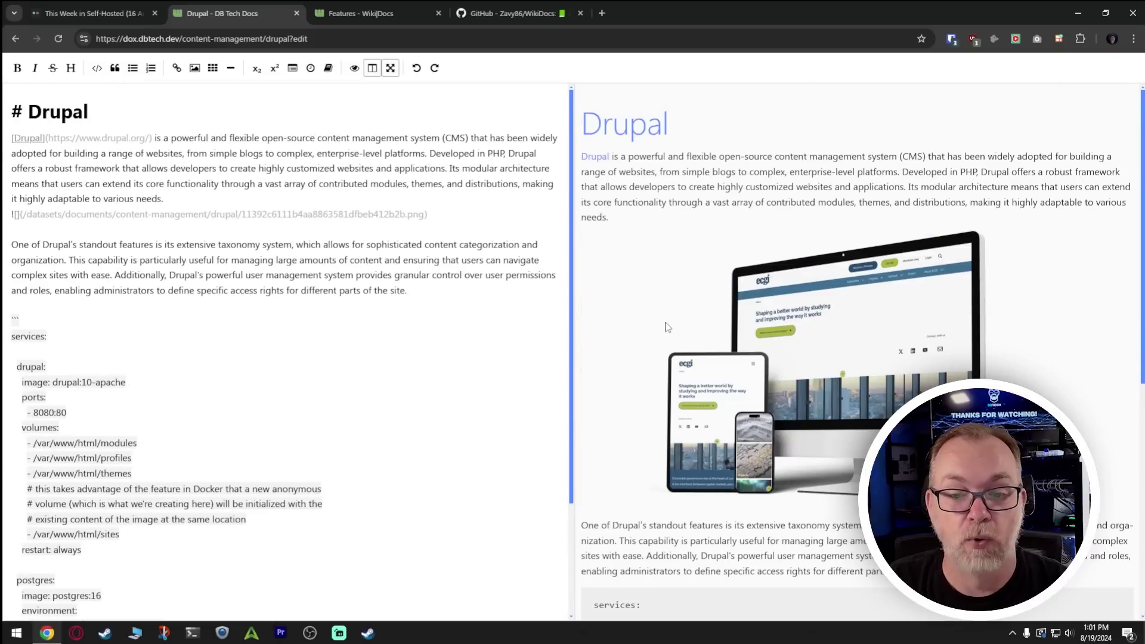
scroll(667, 327, "down", 5)
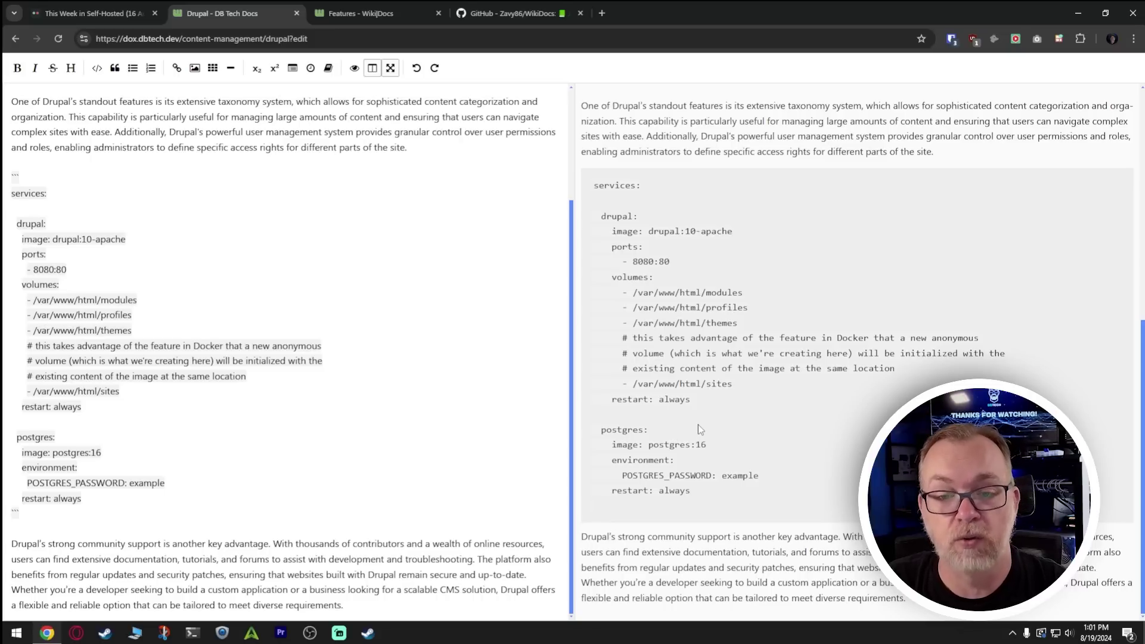
left_click(374, 73)
key("Escape")
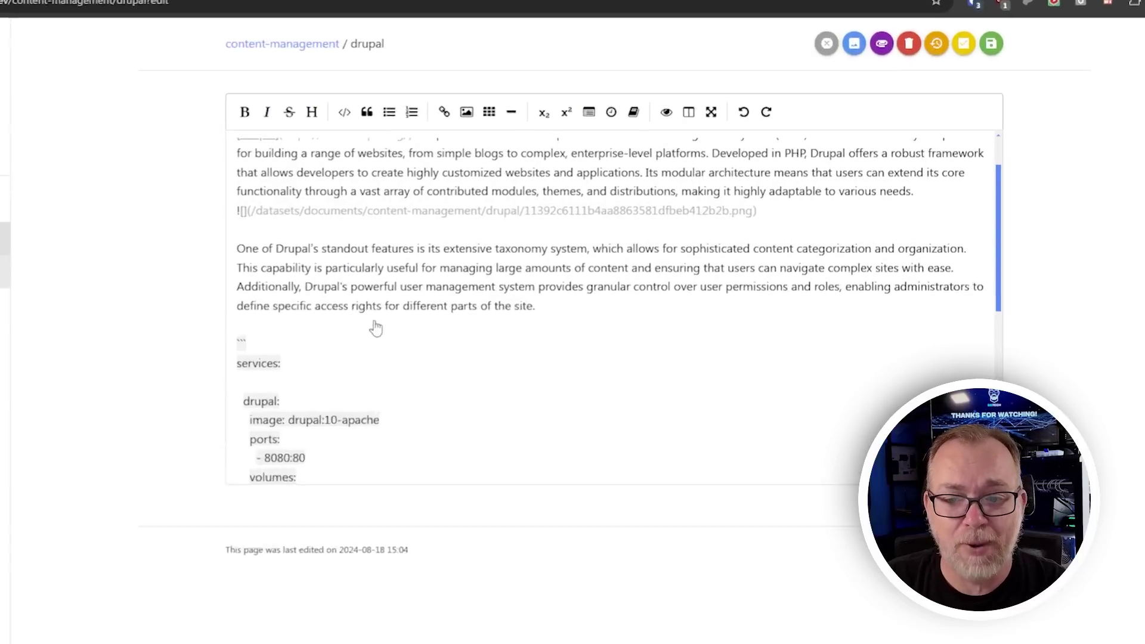
- Review the Drupal page's source, its uploaded images and its list of saved versions
scroll(371, 326, "up", 2)
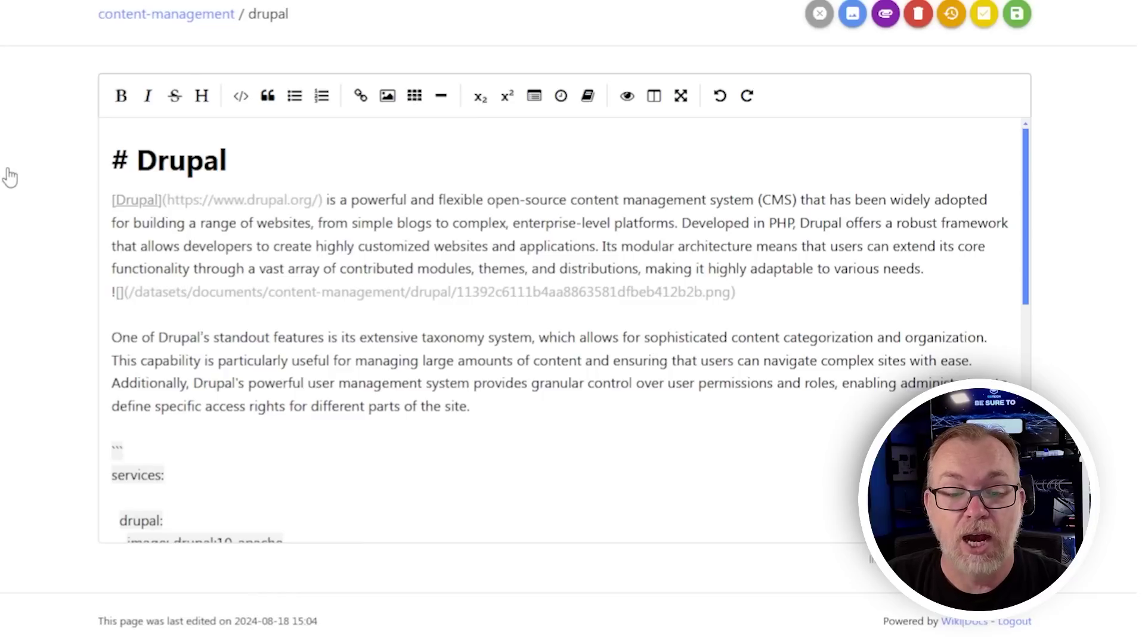
scroll(564, 331, "down", 3)
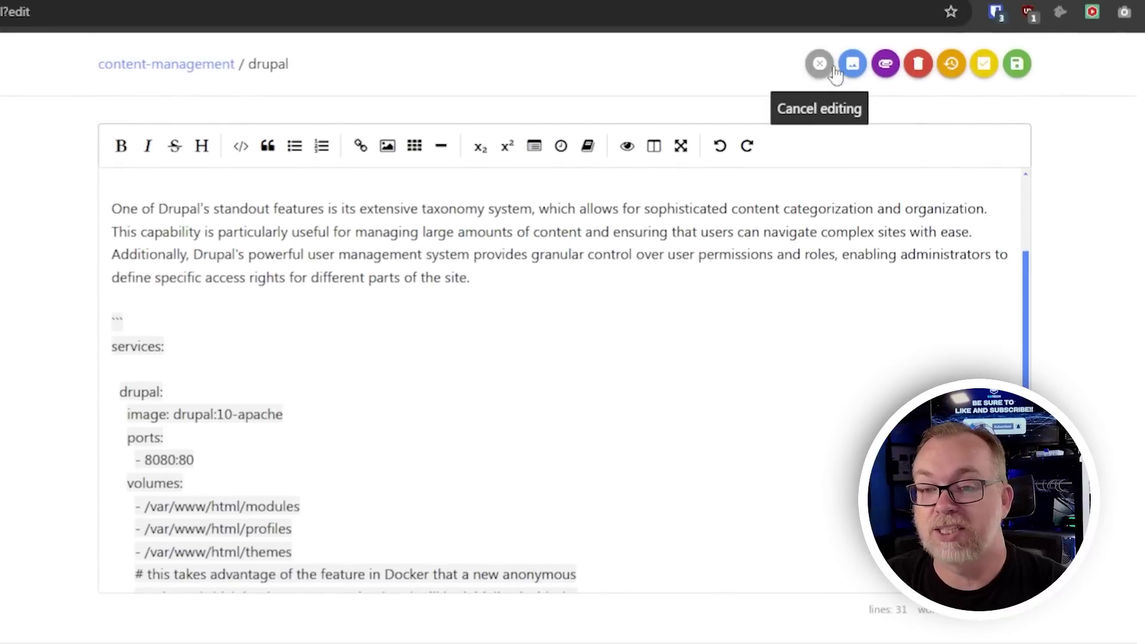
left_click(853, 65)
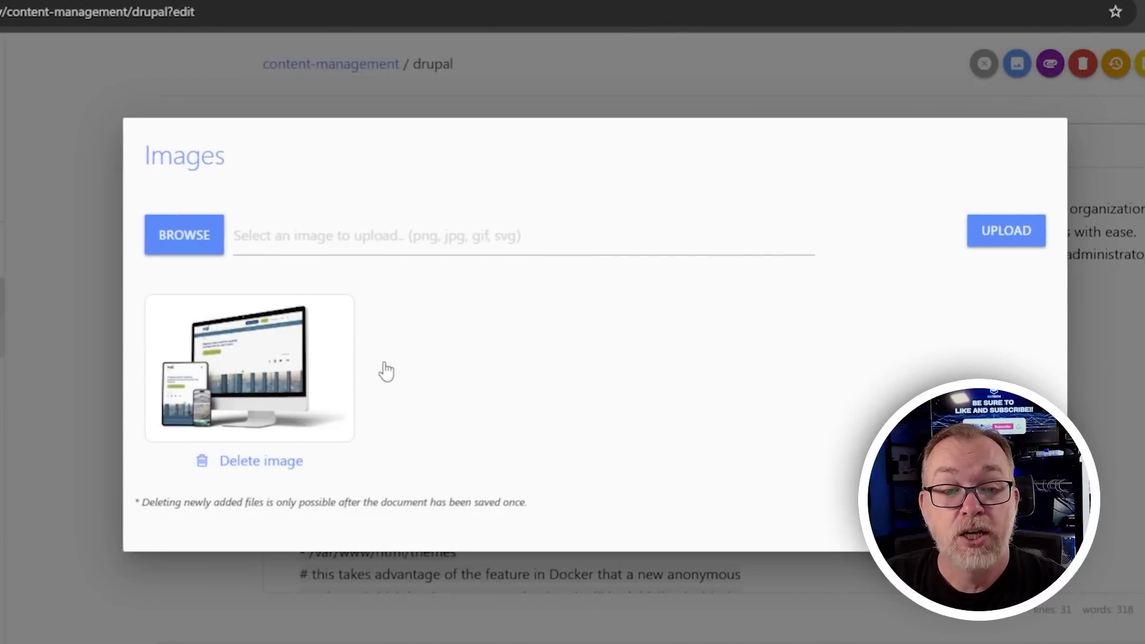
left_click(1035, 116)
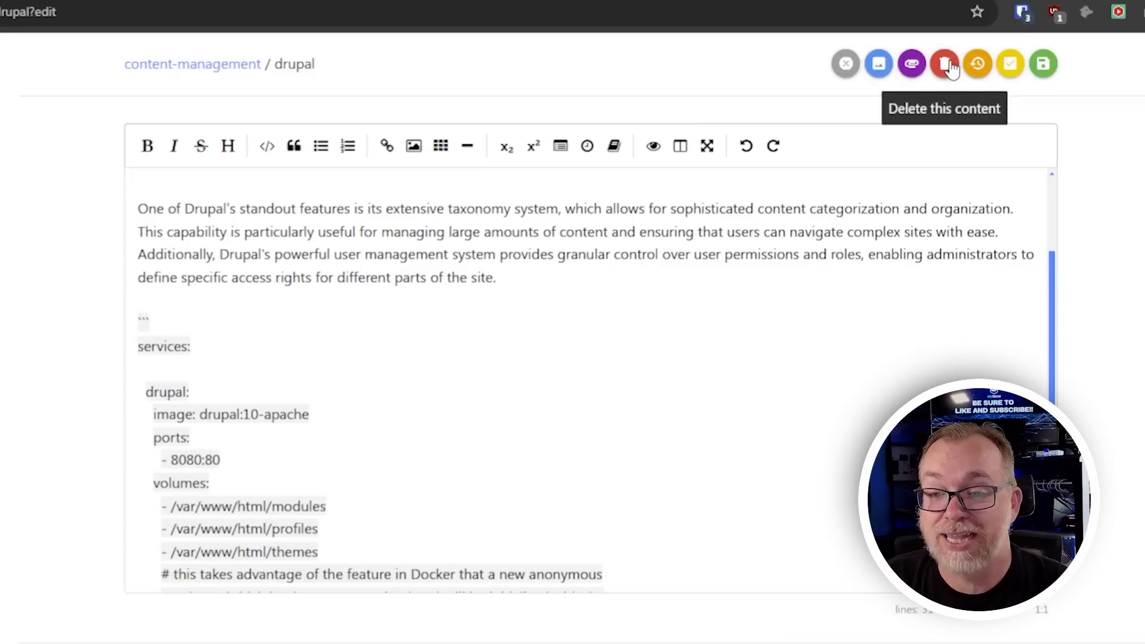
left_click(979, 65)
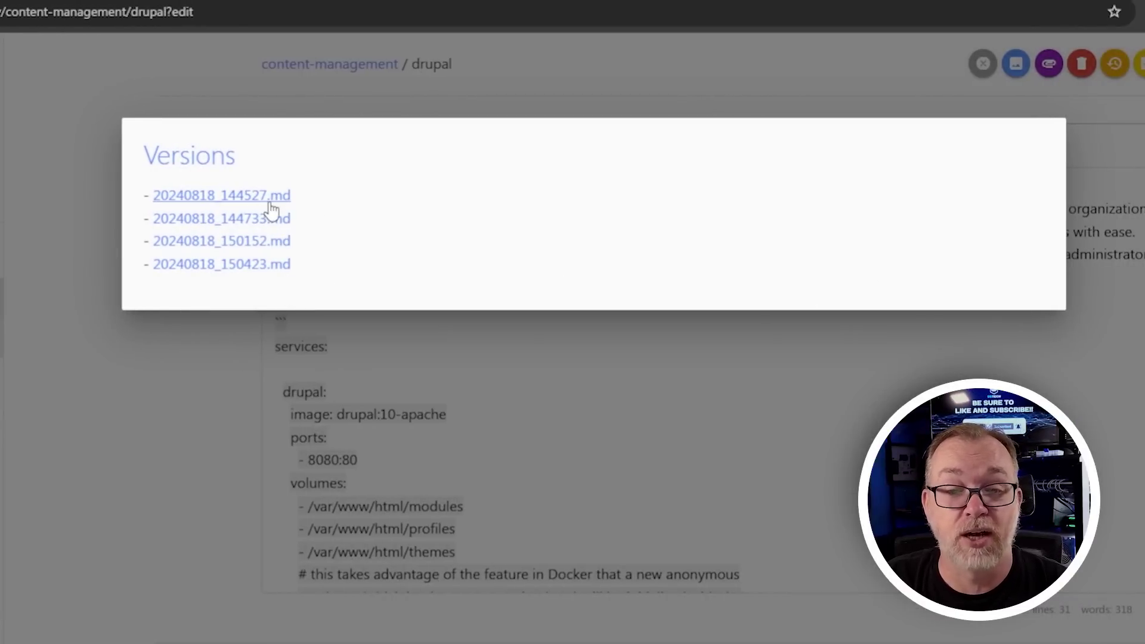
left_click(1083, 121)
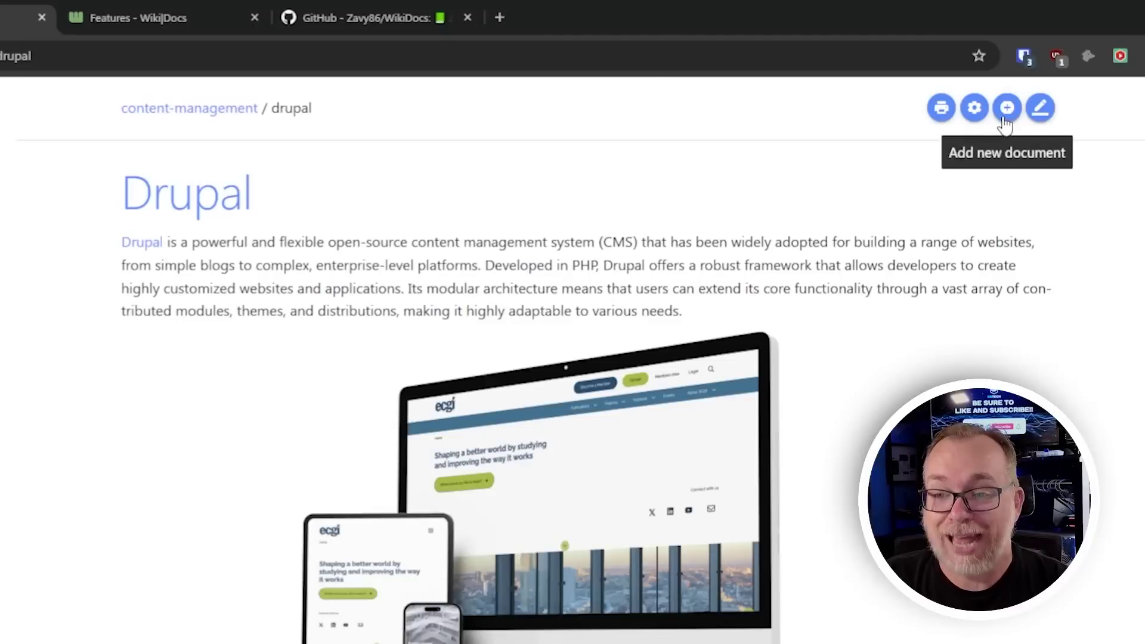
- Add a new document under the Drupal page with the path content-management/drupal/extensions
left_click(1005, 118)
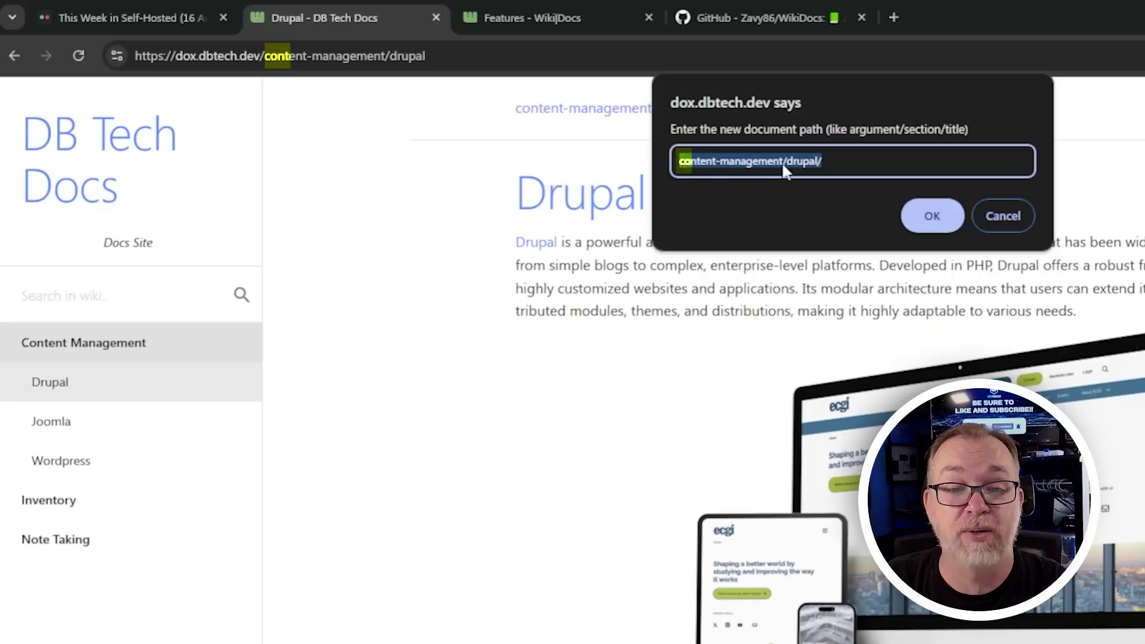
left_click(828, 162)
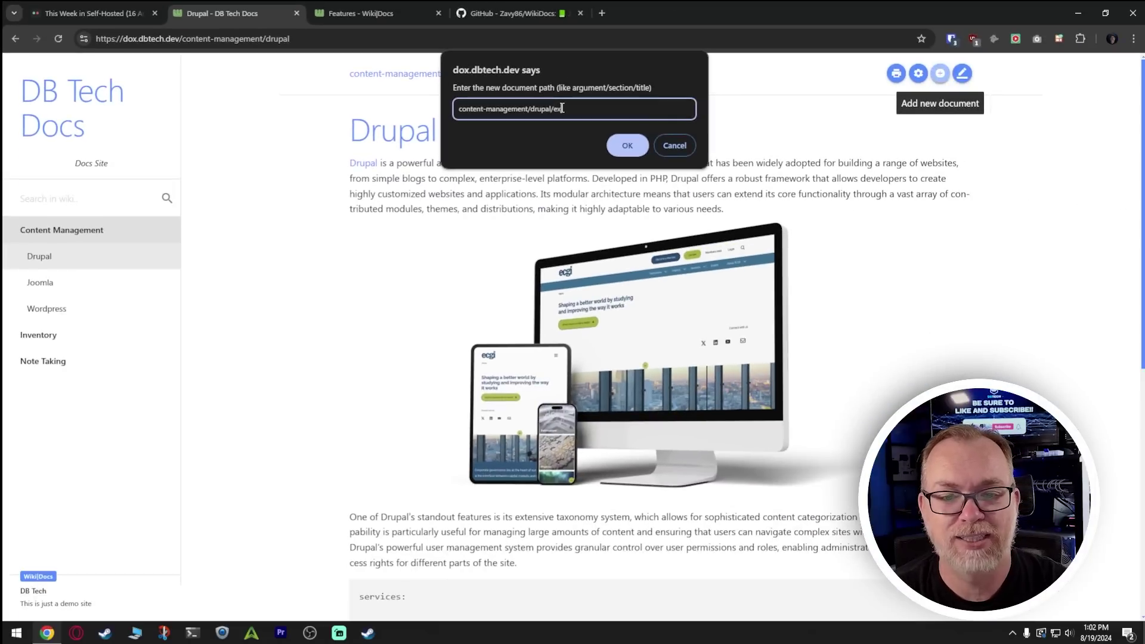
type("extensions")
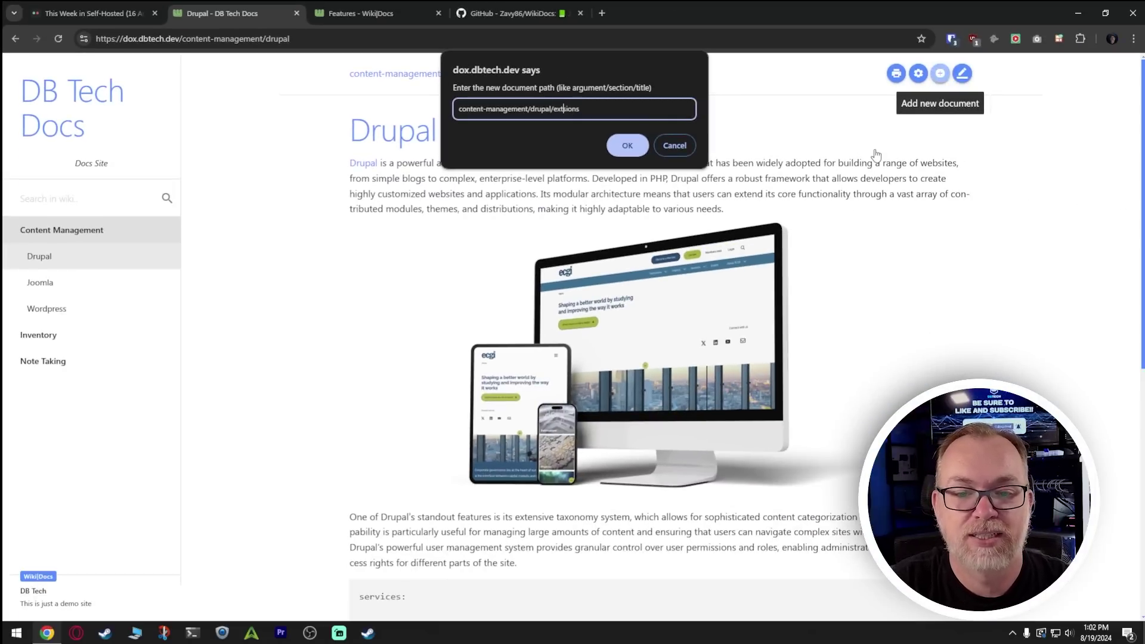
type("en")
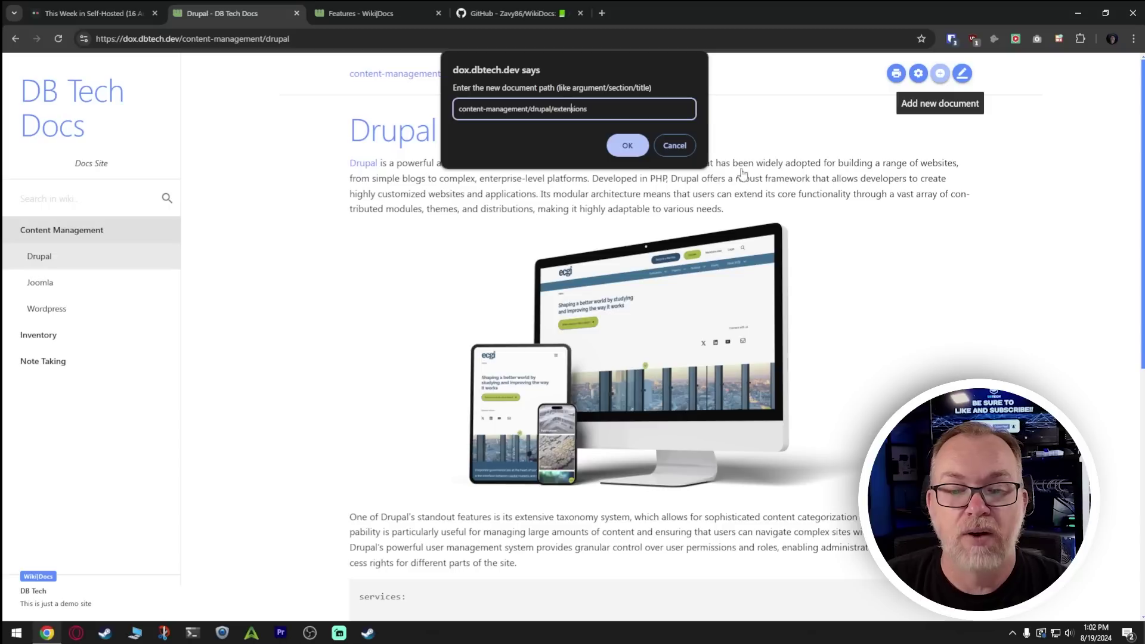
left_click(628, 149)
- Add the line "this is a test" below the Extensions heading and save the document
left_click(507, 224)
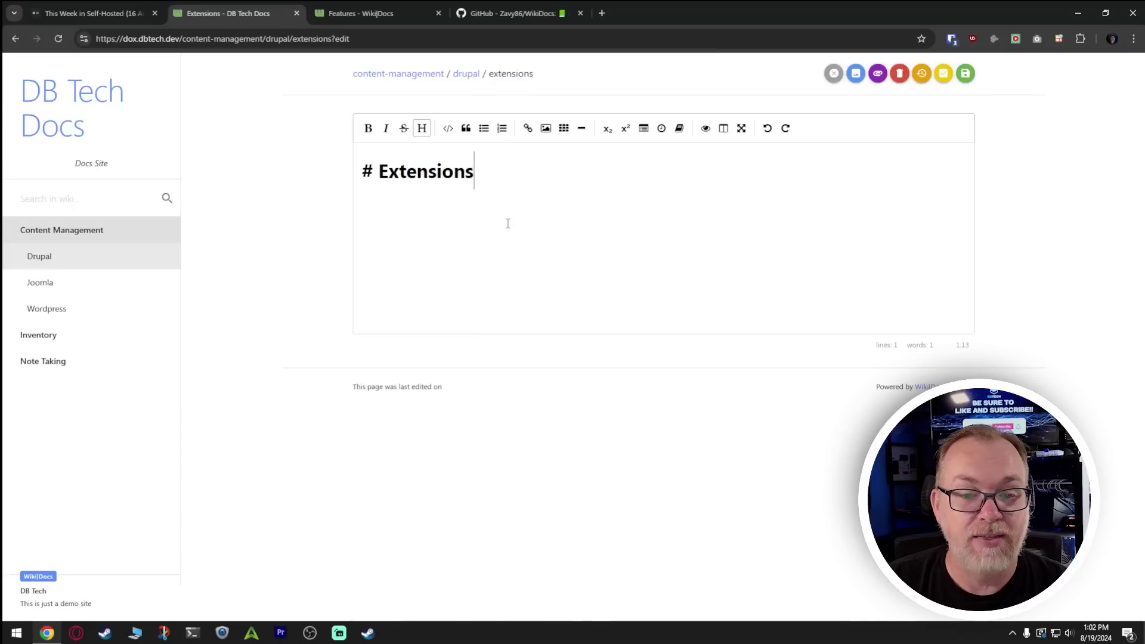
key("Return")
type("this is a test")
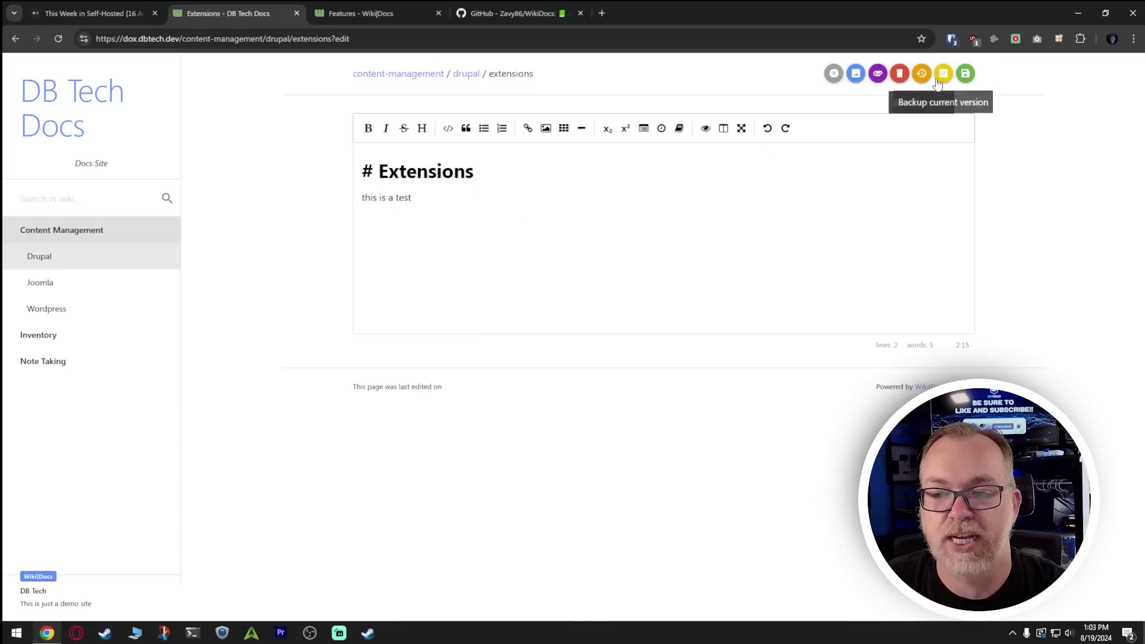
left_click(966, 73)
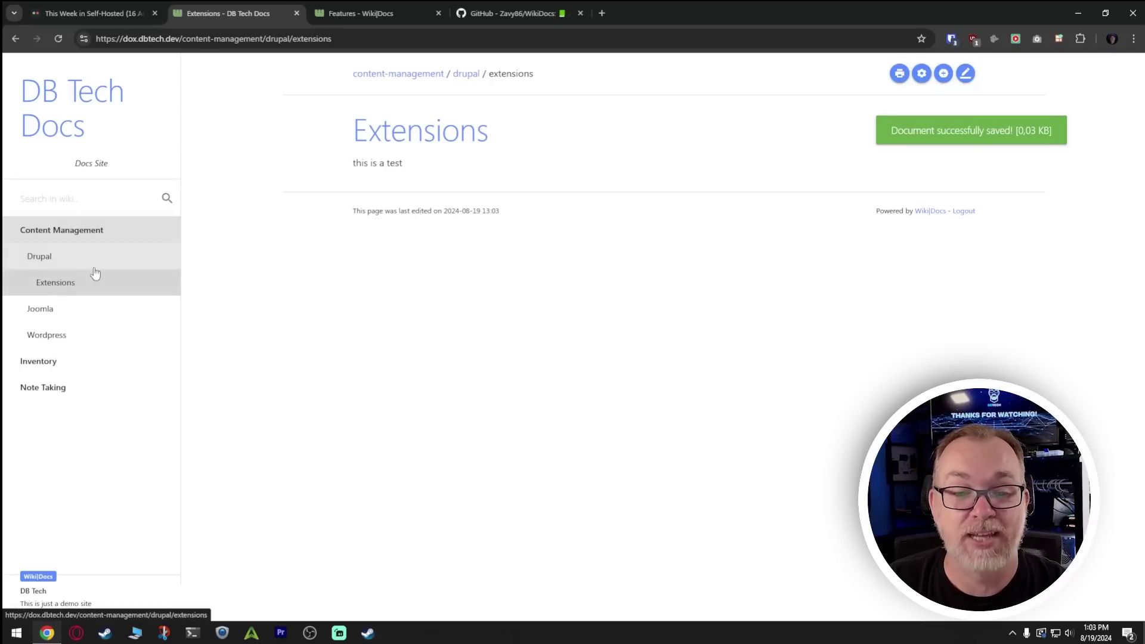
- From the Content Management page, create a top-level document with the path test-page/ and save it
left_click(25, 232)
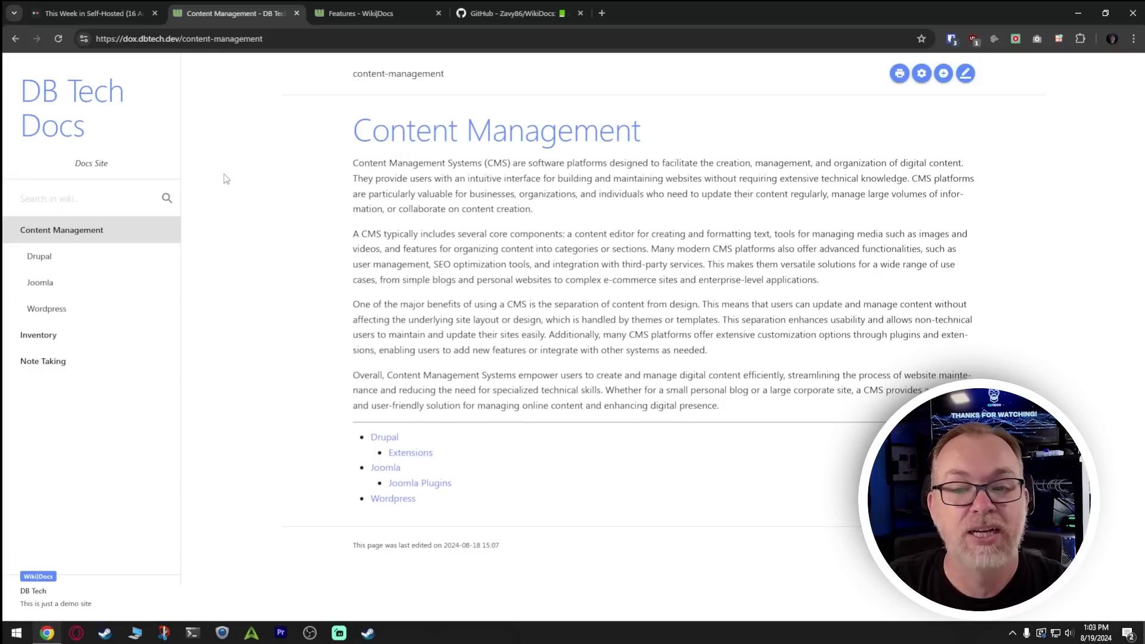
left_click(944, 73)
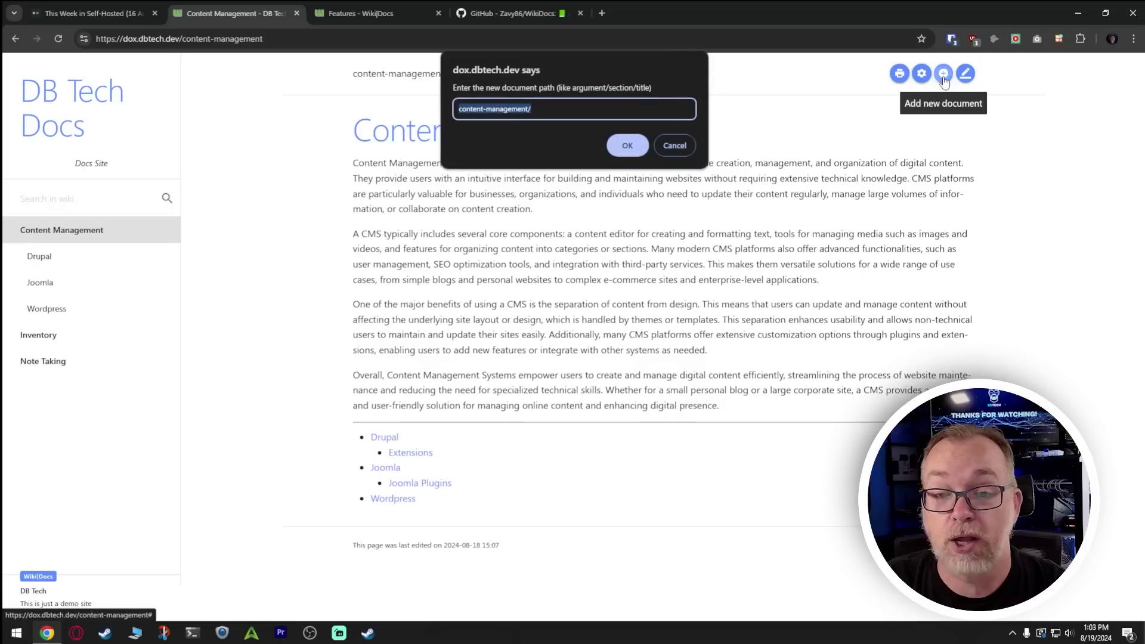
key("BackSpace")
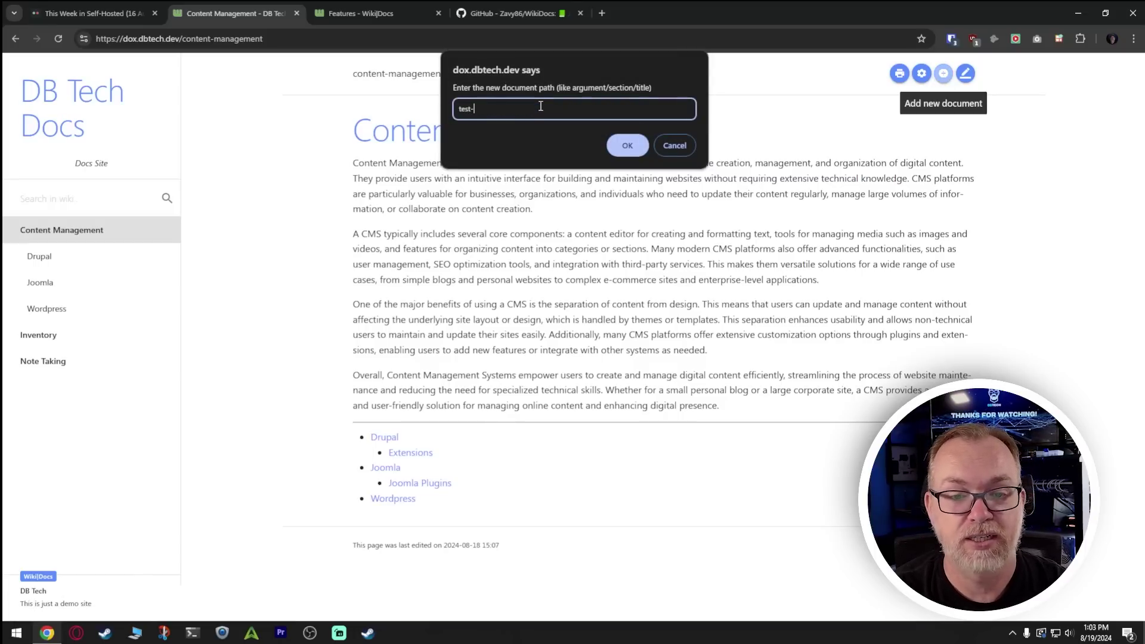
type("test-page/")
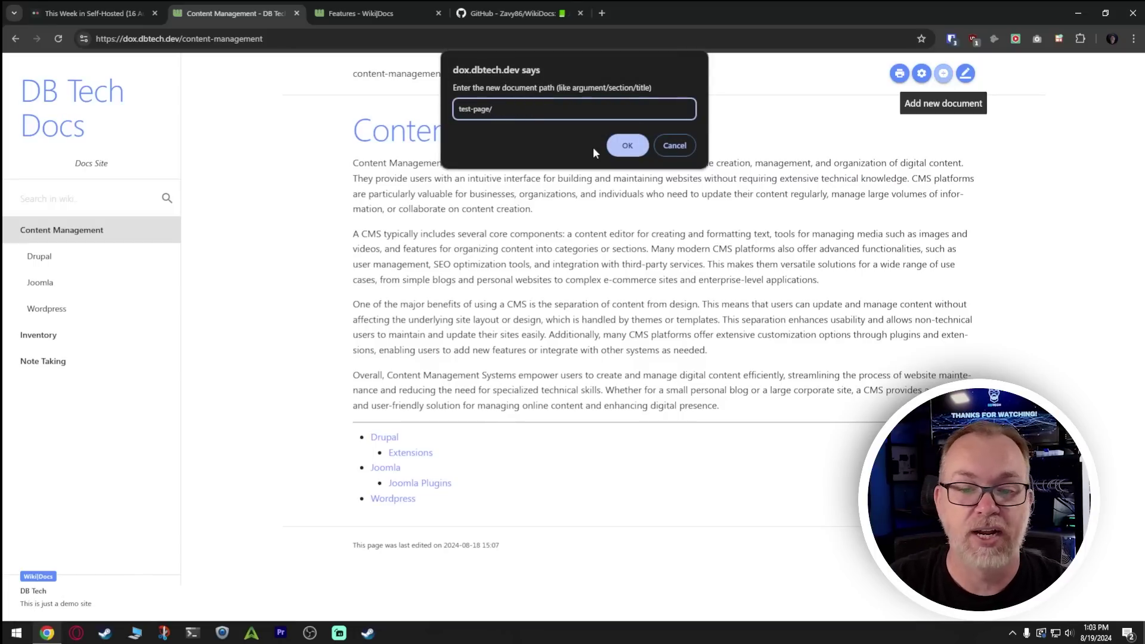
key("Return")
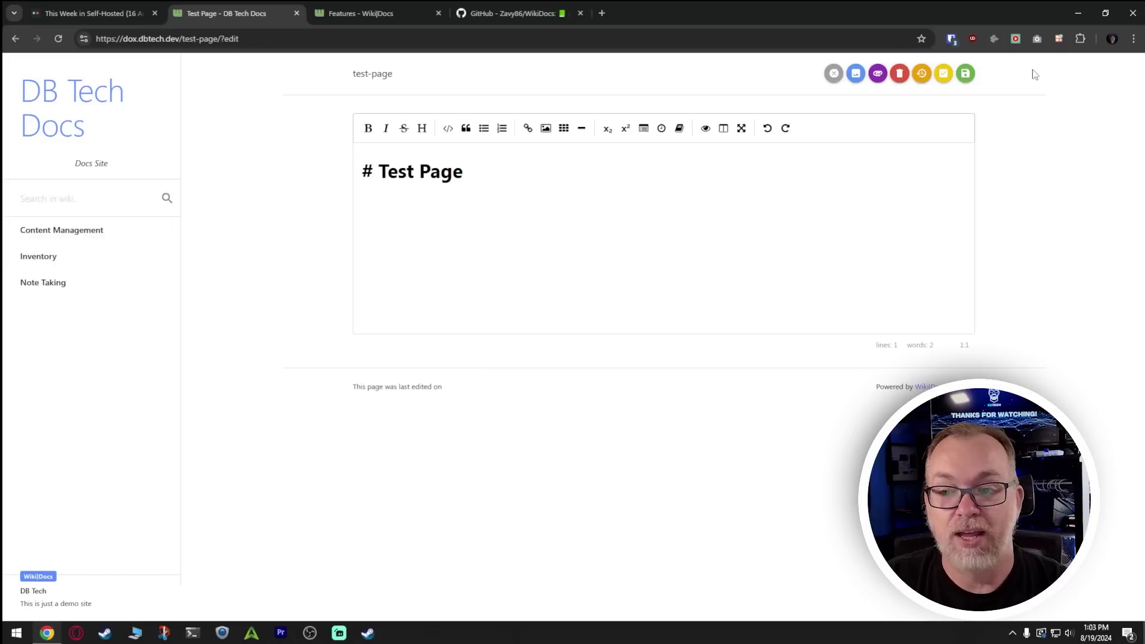
left_click(966, 73)
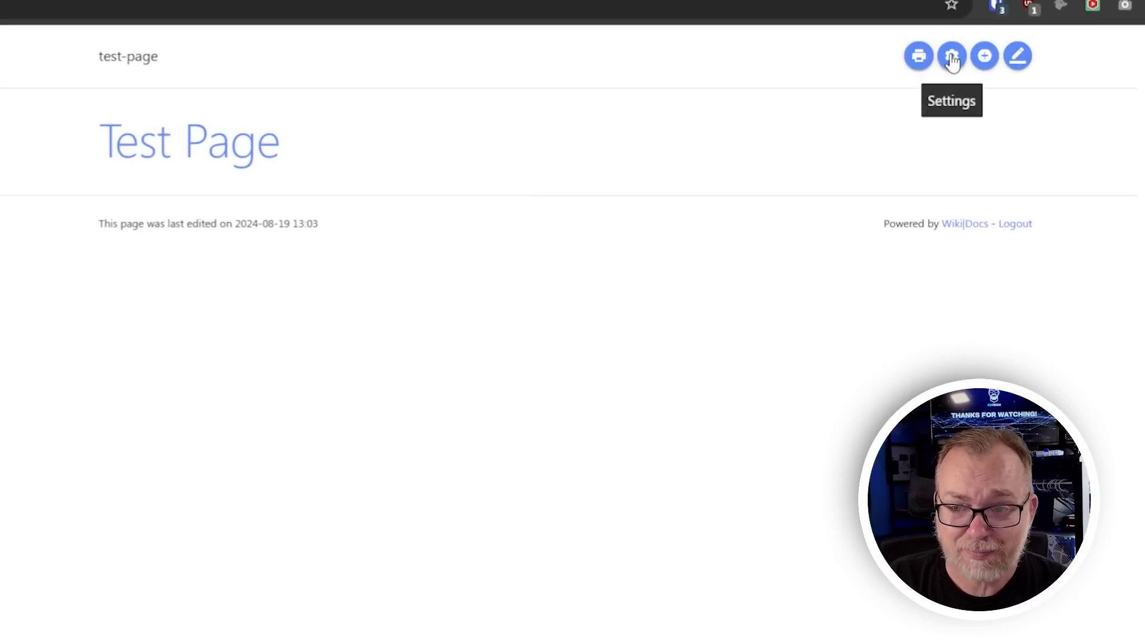
- Enable Dark Mode in the wiki settings and save the configuration
left_click(952, 57)
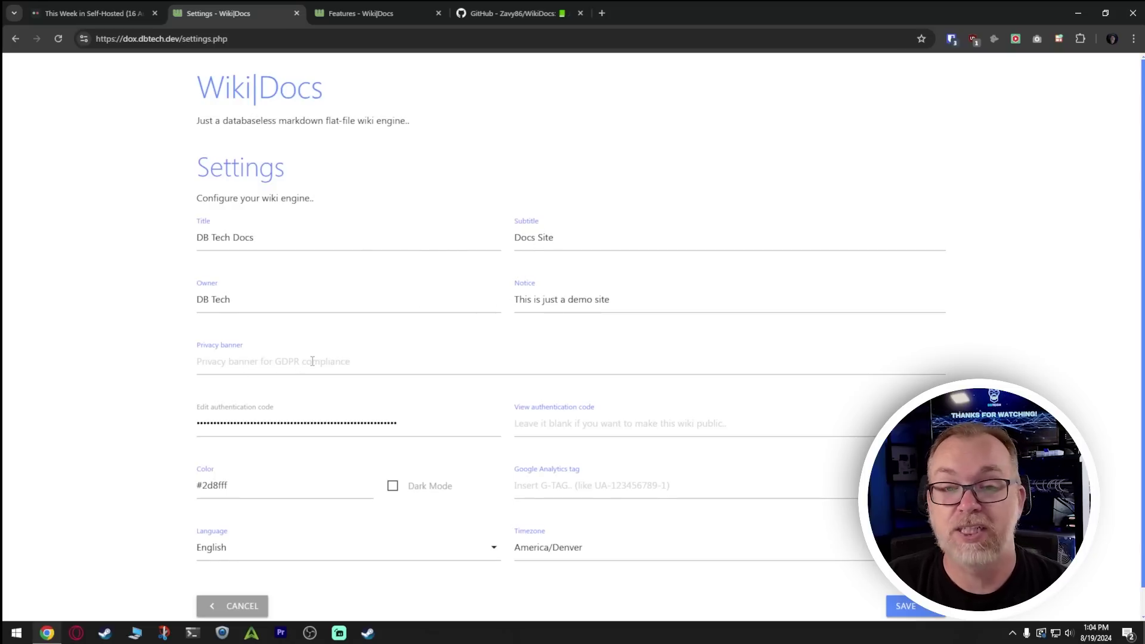
scroll(319, 344, "down", 1)
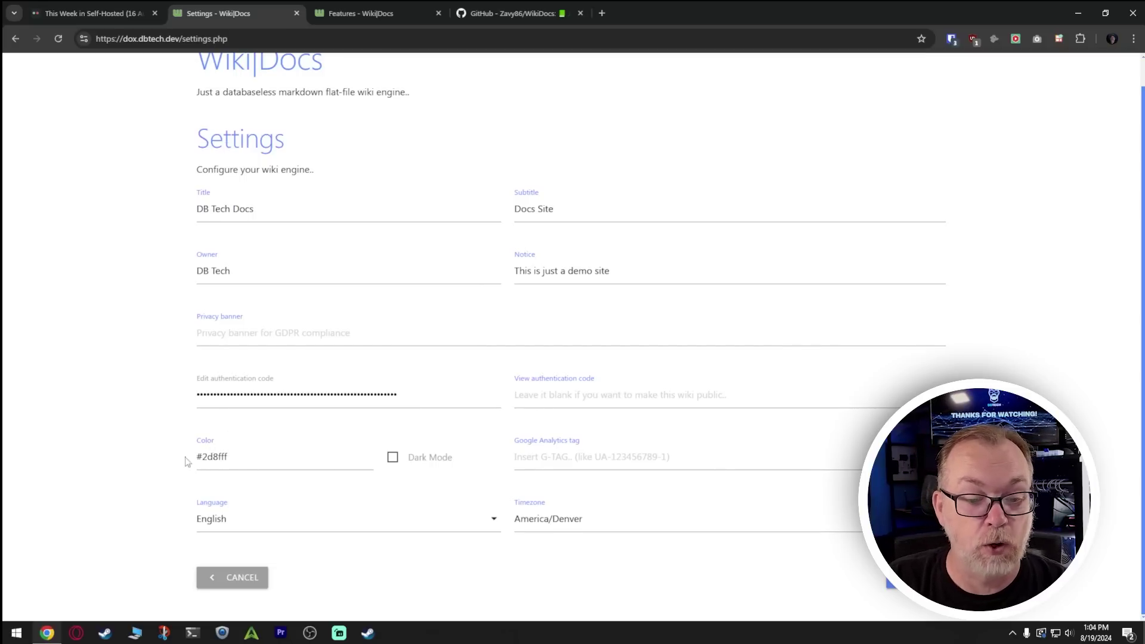
left_click(393, 458)
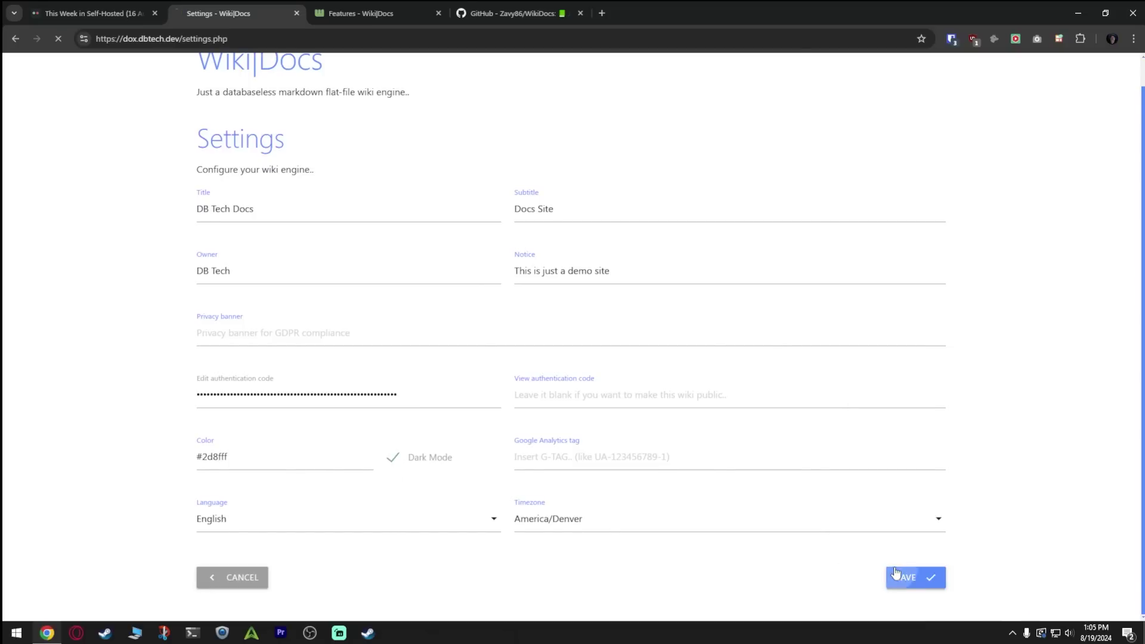
left_click(900, 575)
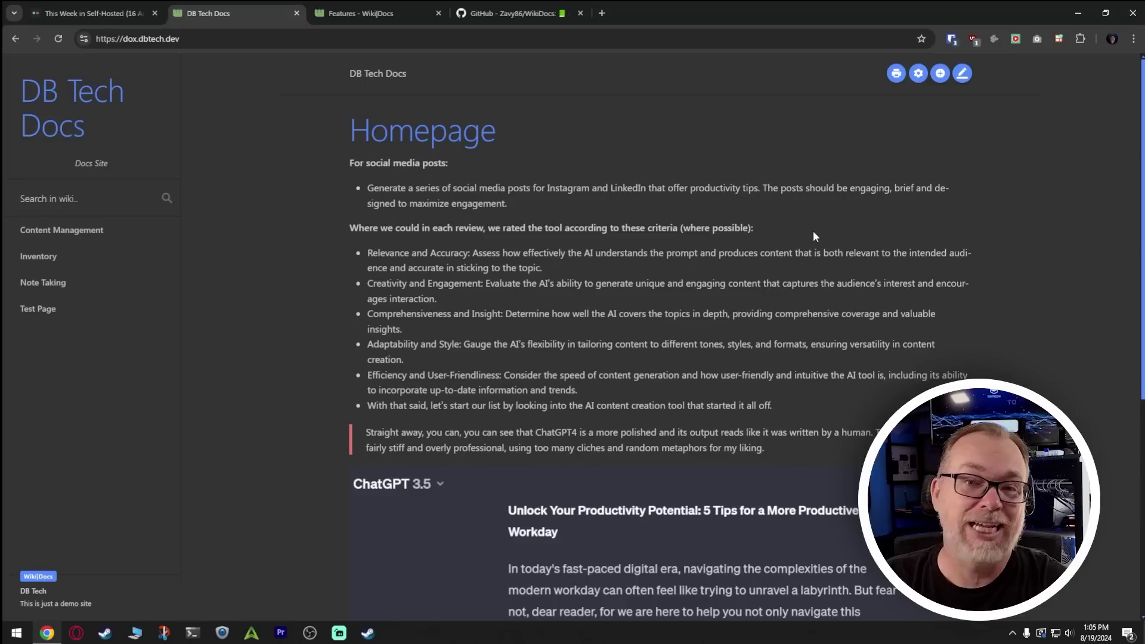
- Reopen the wiki settings and look through the available interface languages without changing the selection
left_click(918, 74)
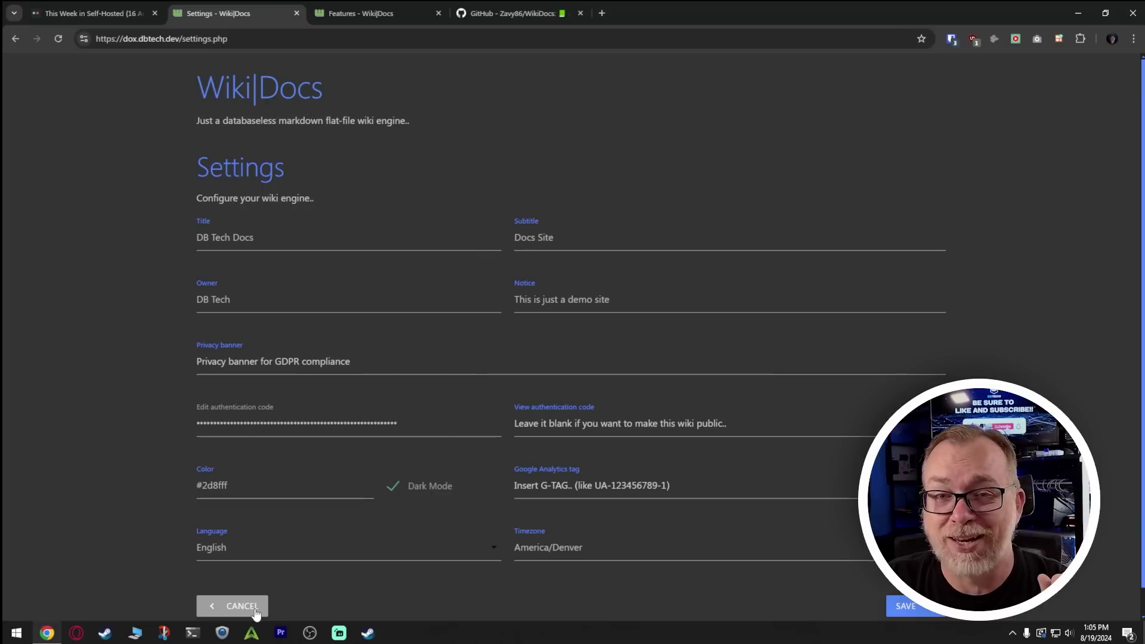
left_click(218, 548)
scroll(289, 383, "down", 1)
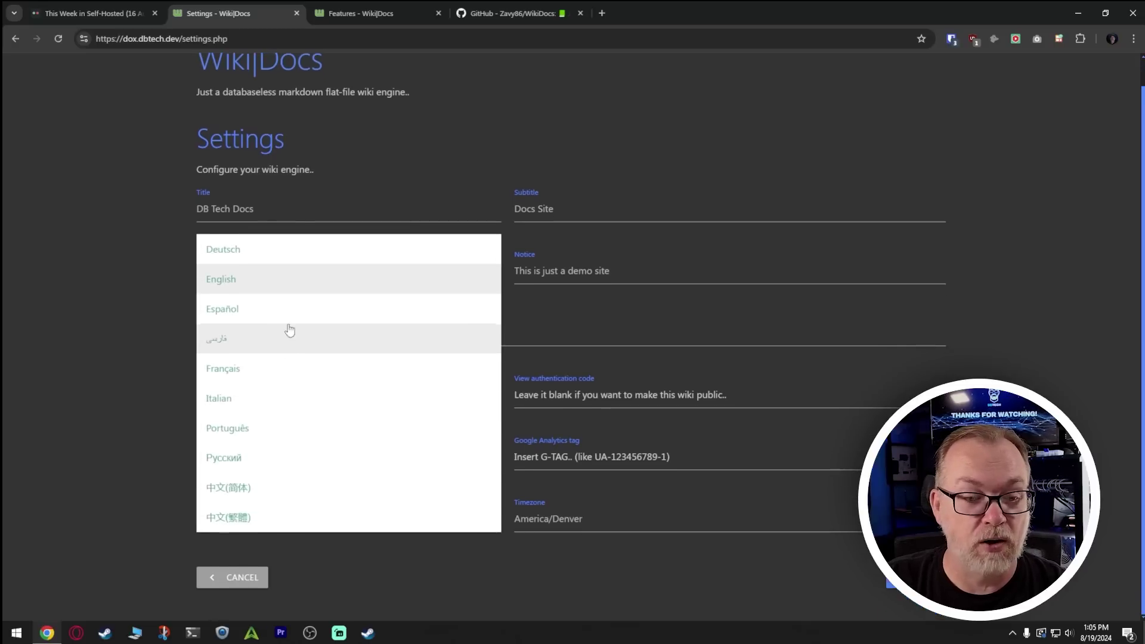
left_click(76, 441)
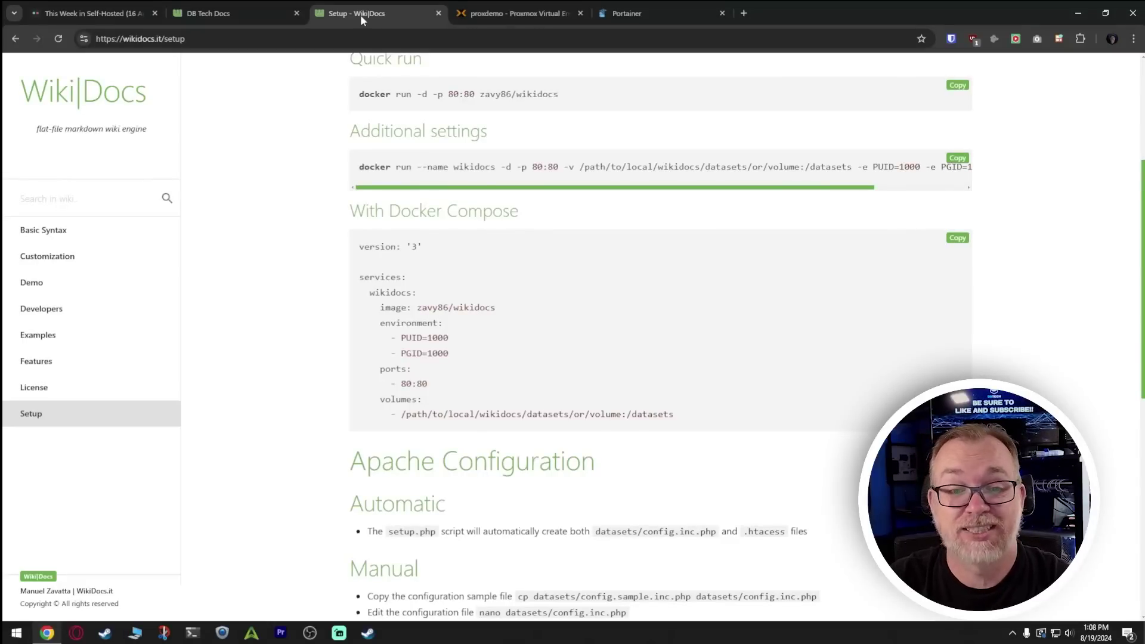
- Examine the Docker instructions on the Setup page, including the Compose example's version line and host port
scroll(528, 140, "up", 4)
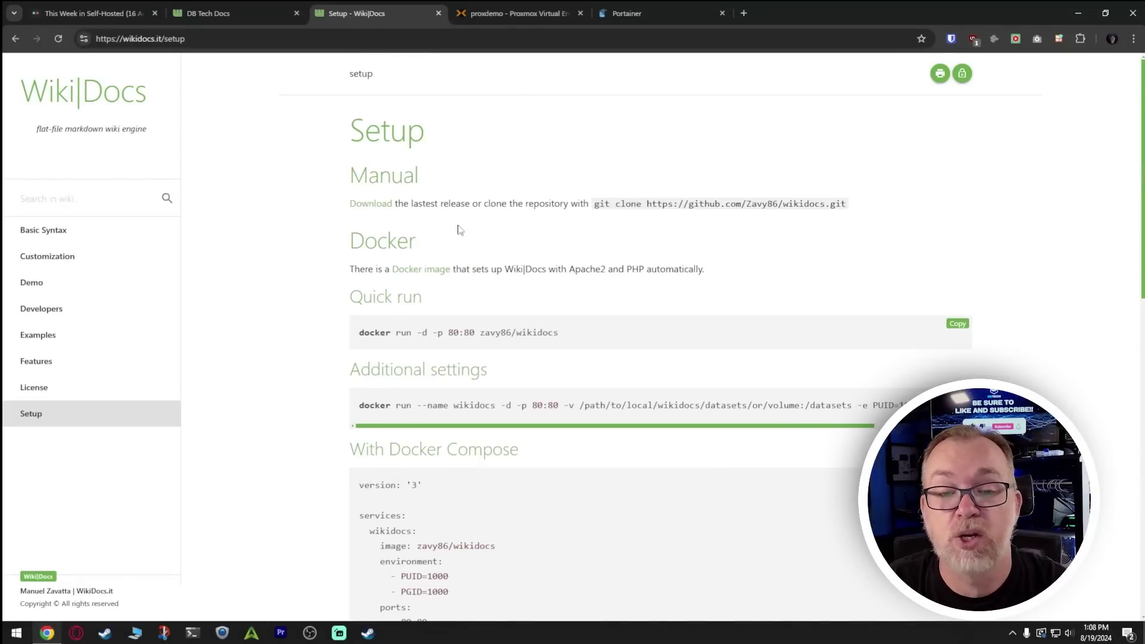
scroll(567, 264, "down", 2)
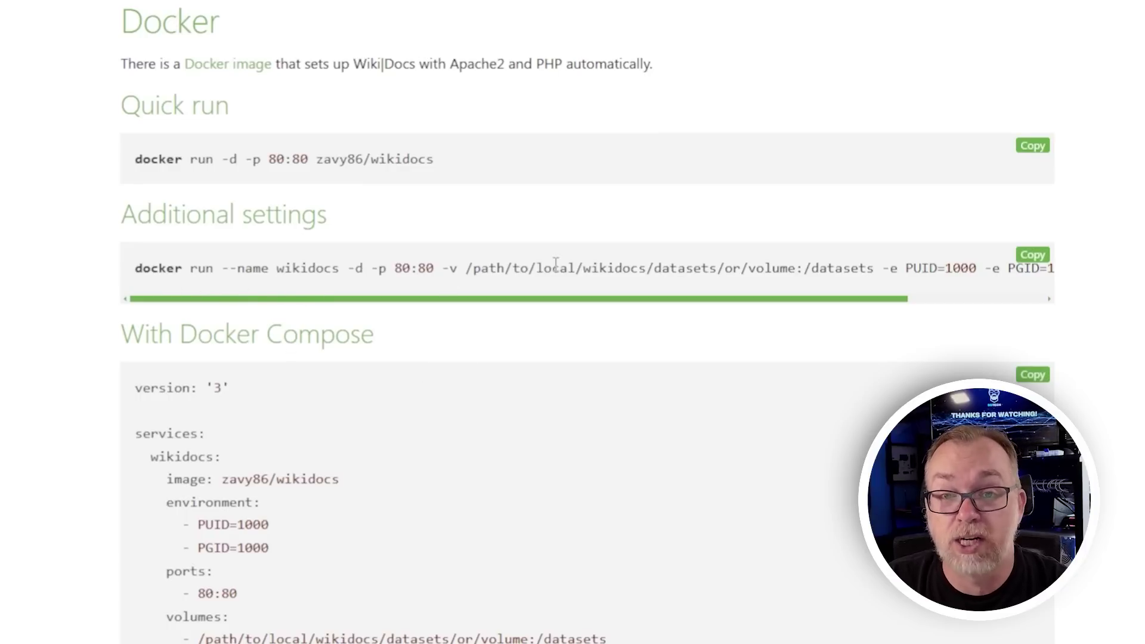
scroll(412, 322, "down", 5)
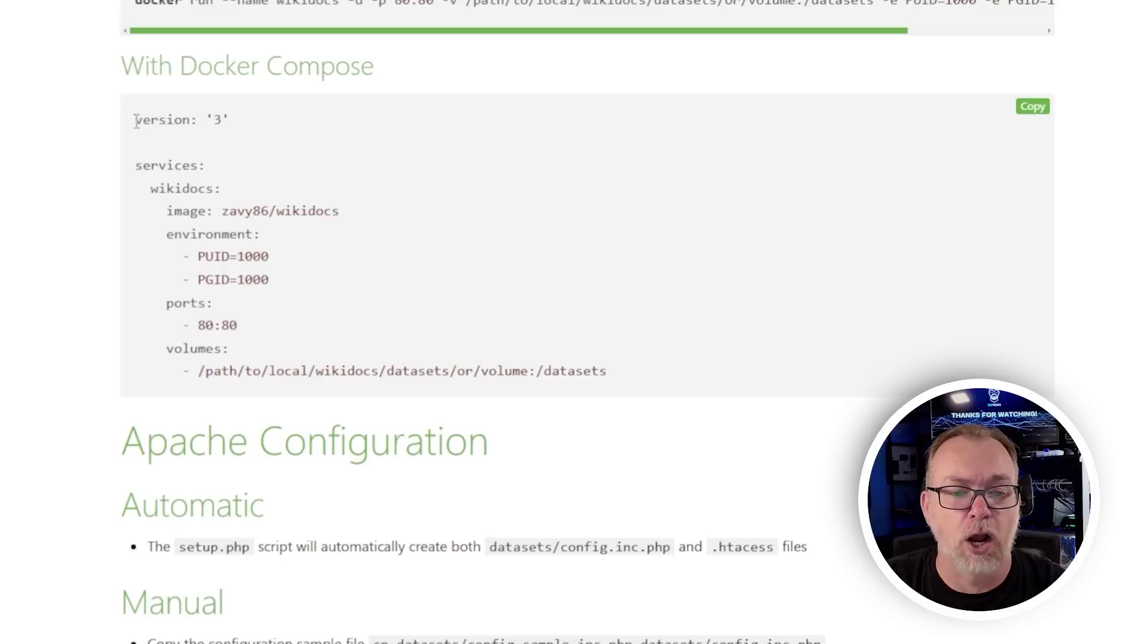
left_click_drag(135, 119, 242, 126)
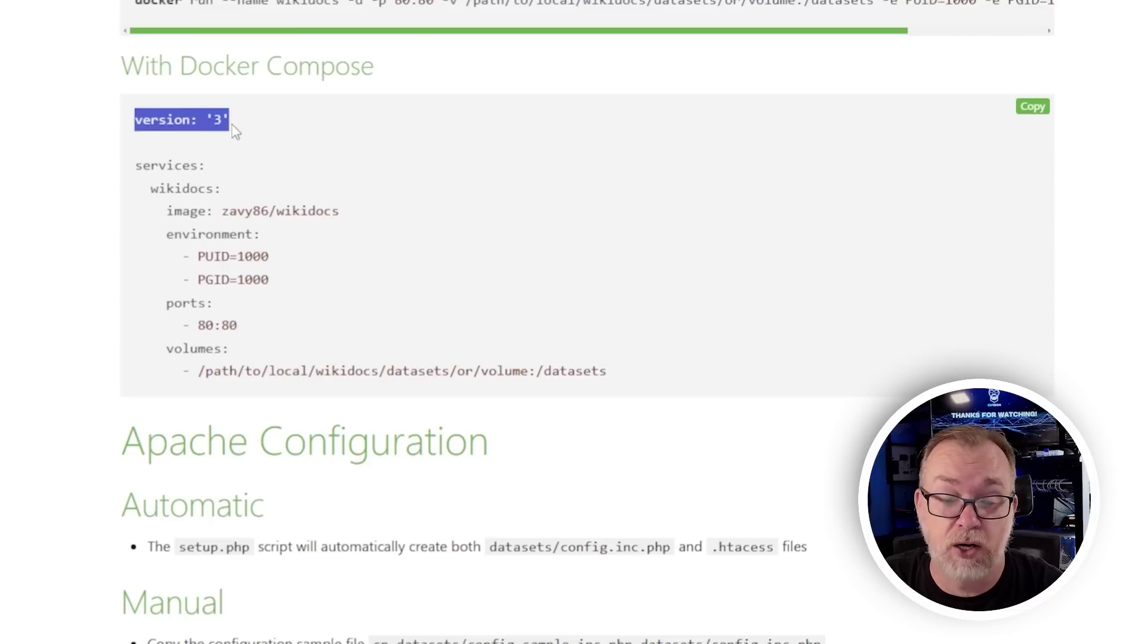
left_click(198, 153)
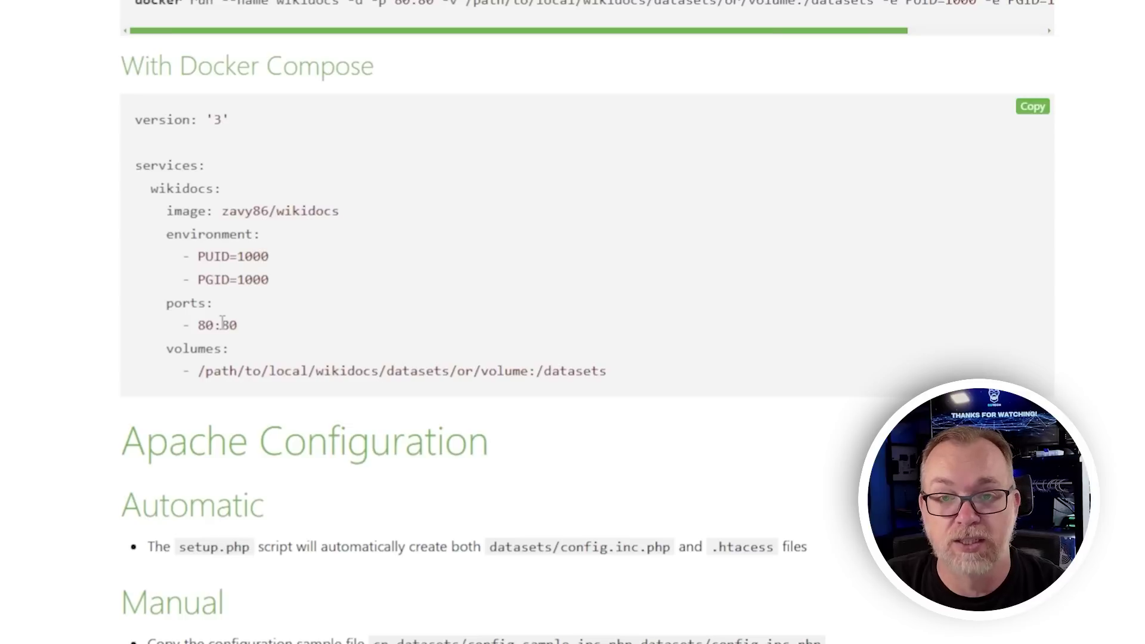
double_click(205, 326)
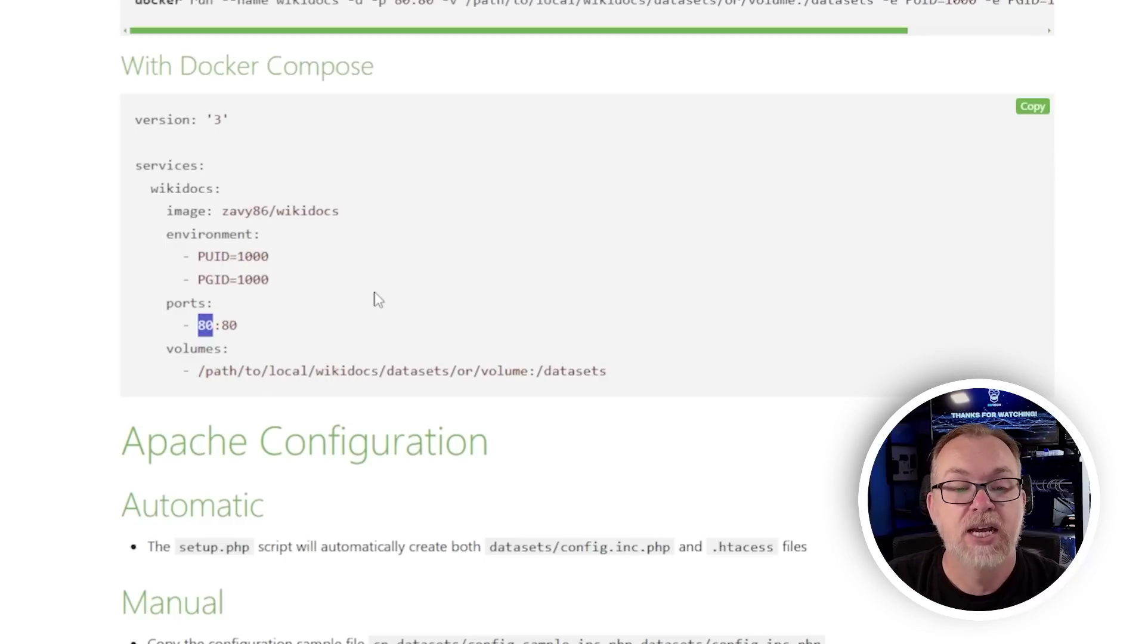
left_click(169, 363)
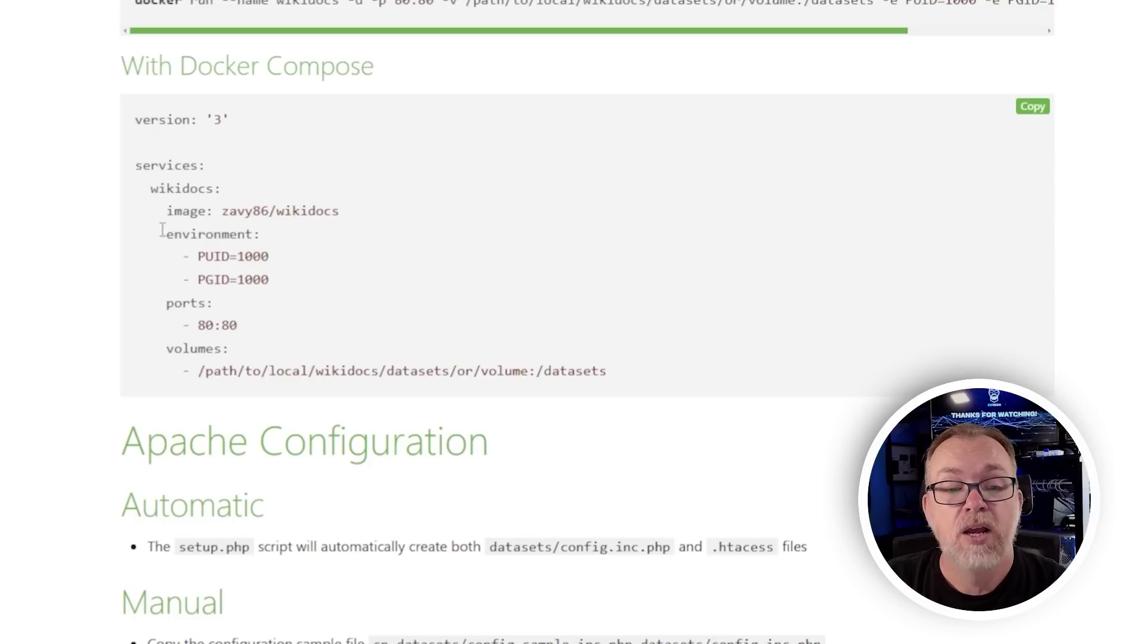
- Copy the Docker Compose example from the services line through the volumes path, leaving out the version line
left_click_drag(535, 311, 617, 374)
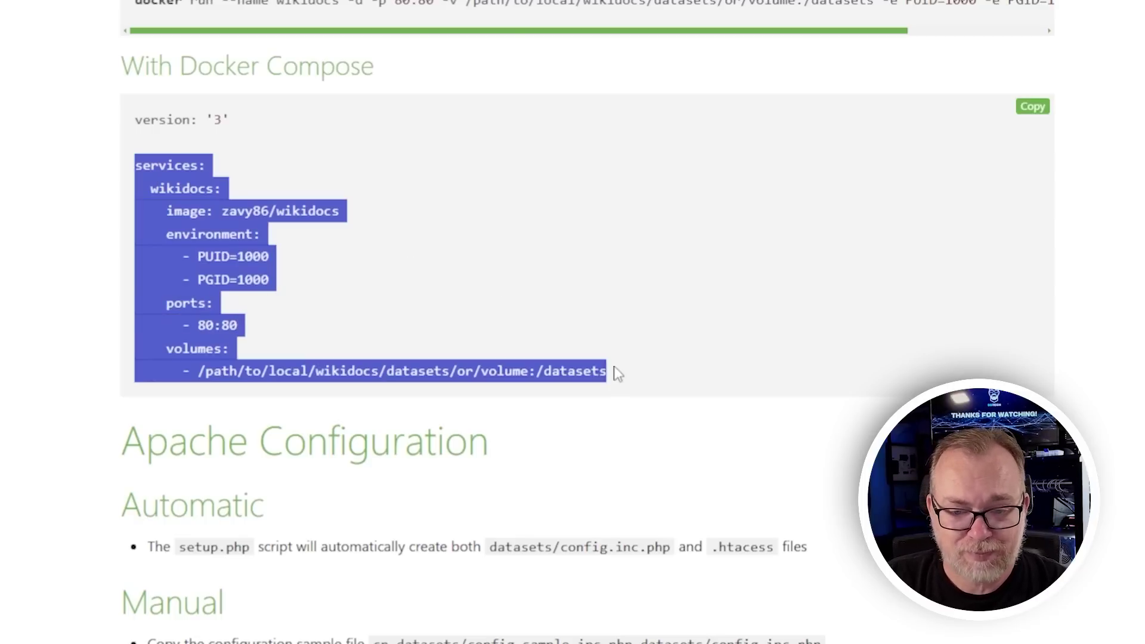
right_click(610, 375)
left_click(640, 394)
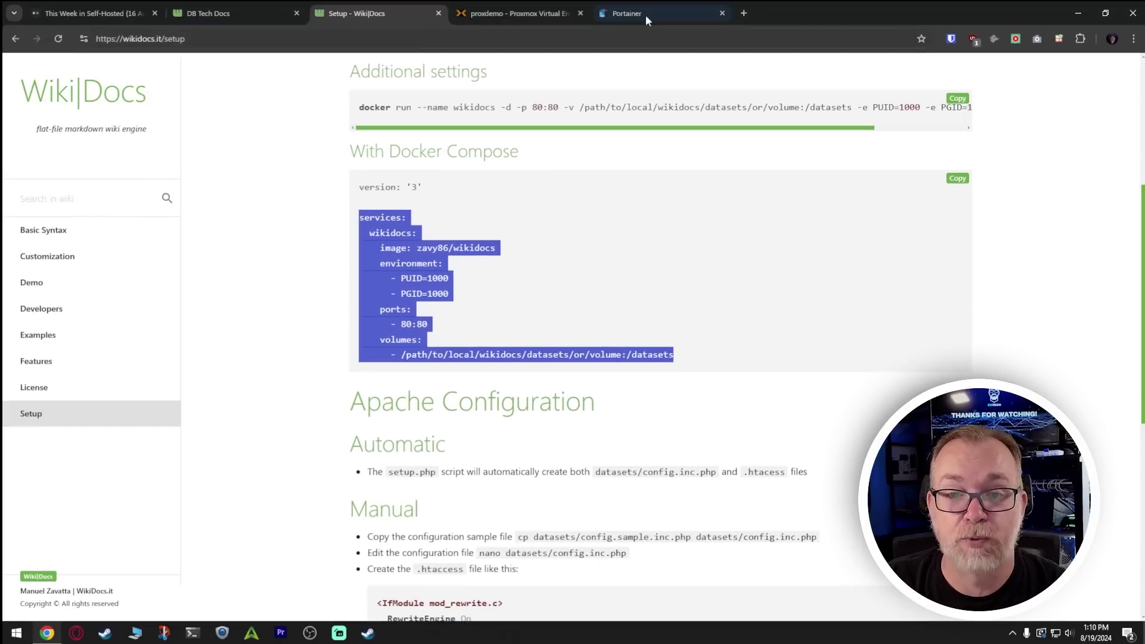
- Switch to Portainer, start a new stack in the local environment and paste the copied compose content into the web editor
left_click(646, 14)
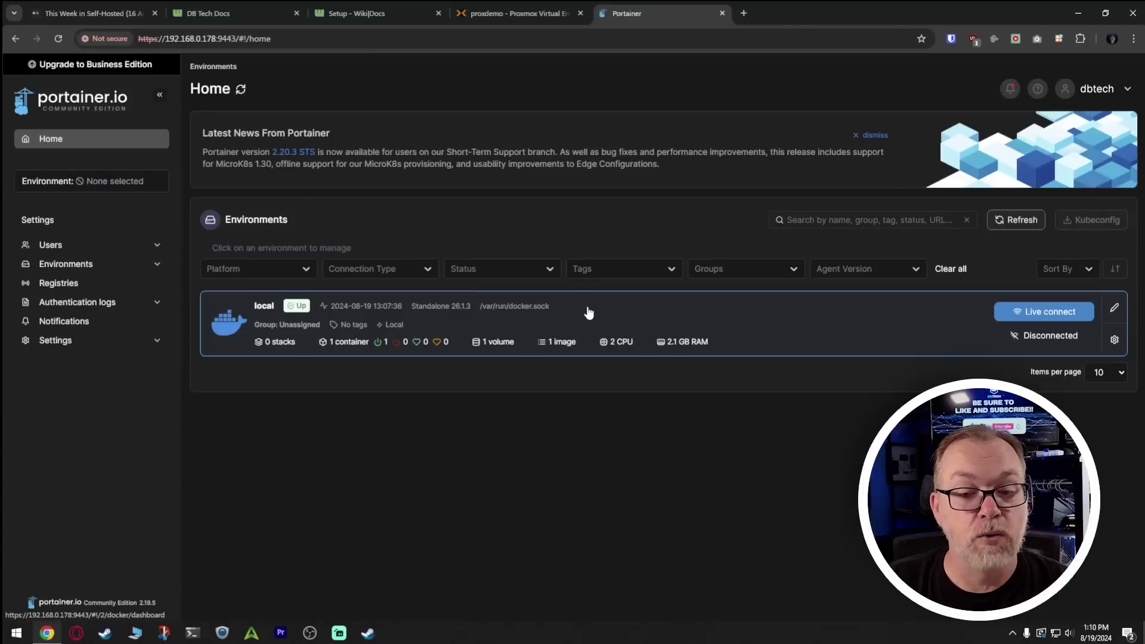
left_click(589, 313)
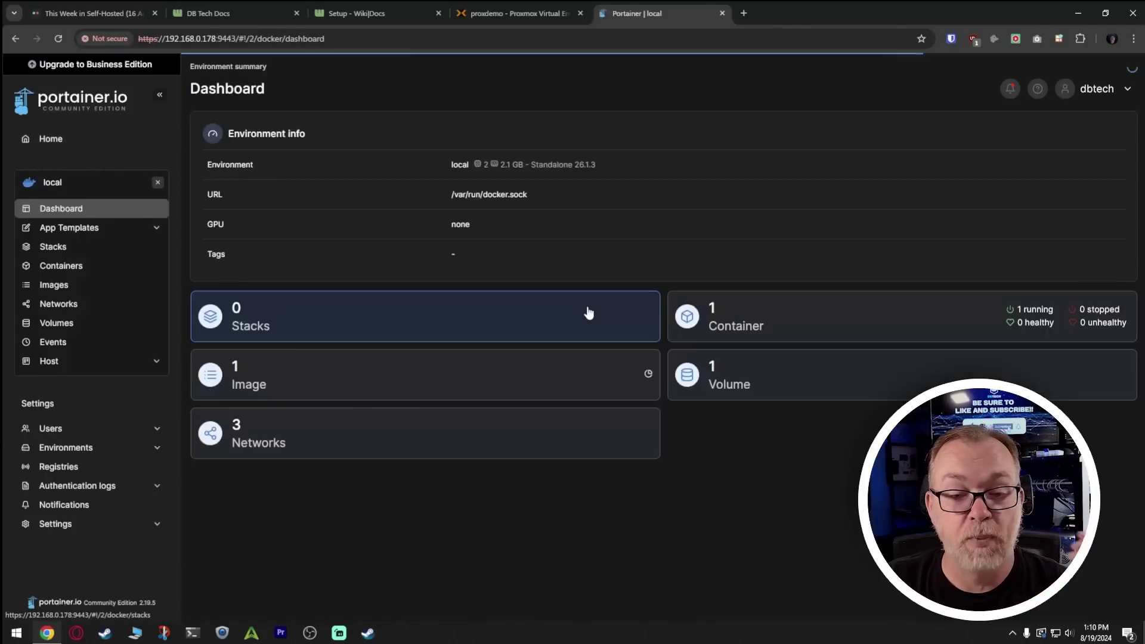
left_click(69, 248)
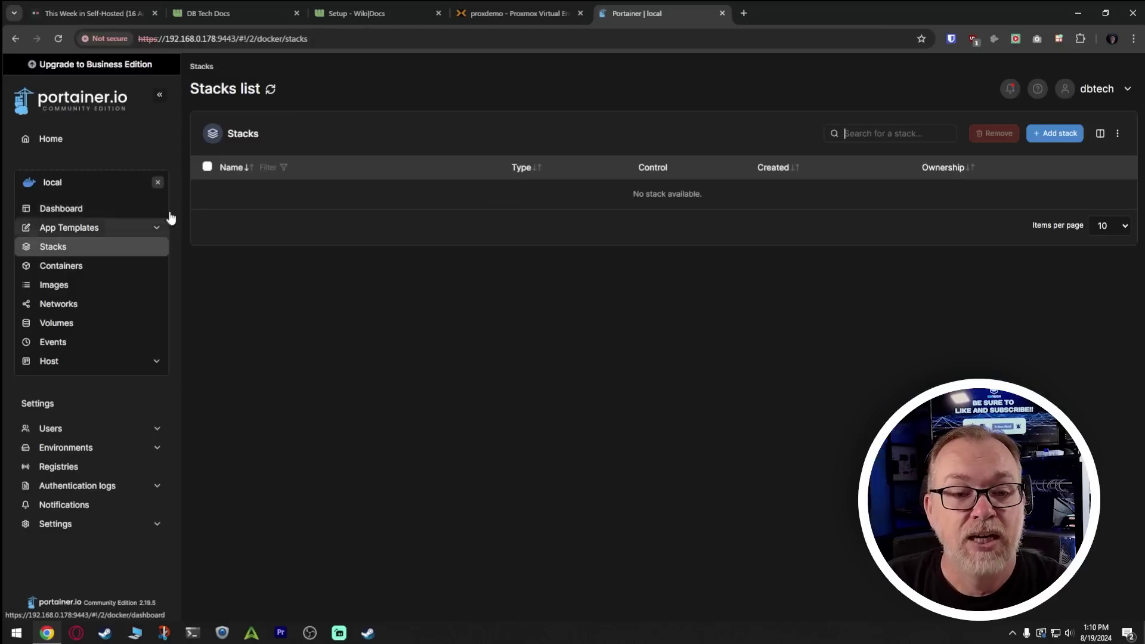
left_click(1048, 135)
left_click(479, 387)
key("ctrl+v")
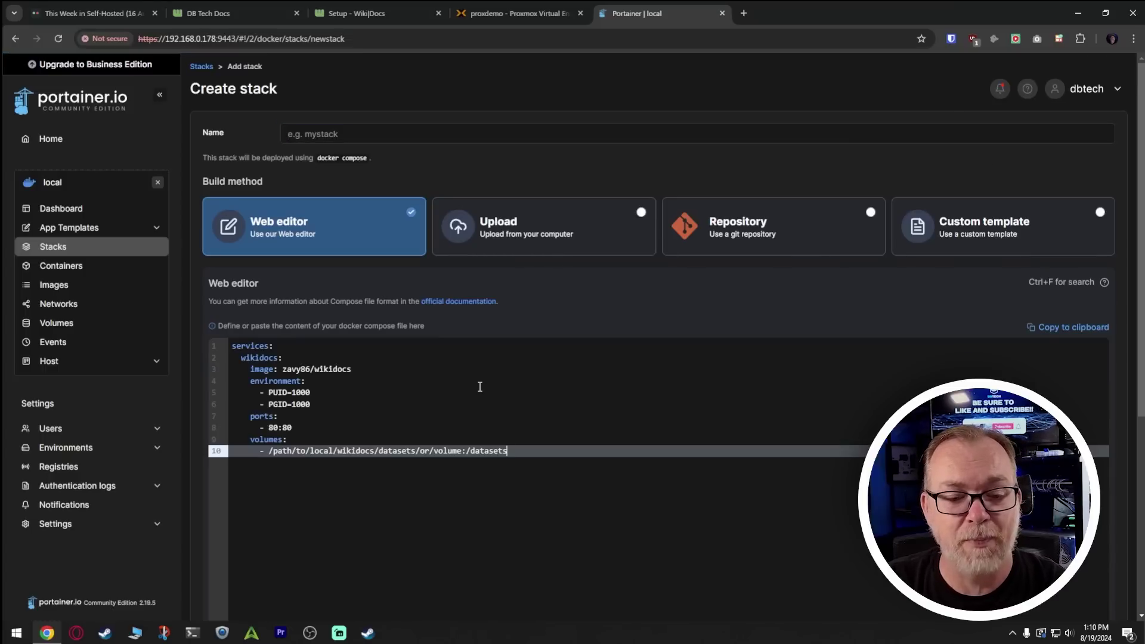
- Name the stack wikidocs, reusing the word from the image line of the compose content
double_click(337, 374)
left_click(331, 135)
key("ctrl+v")
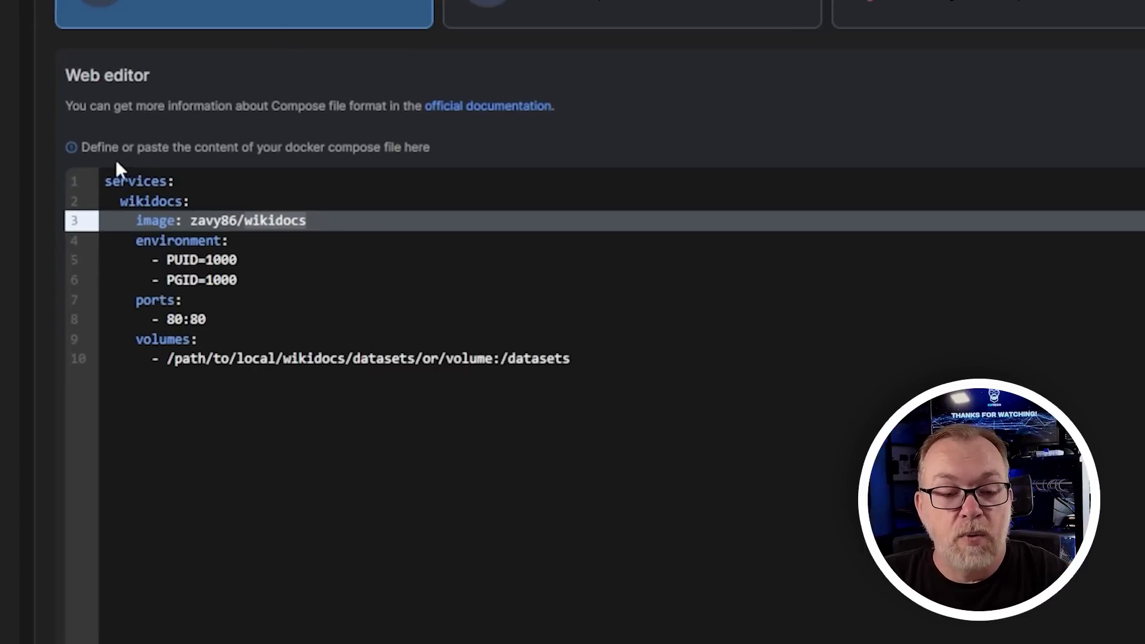
- Replace the host side of the volume mapping with /home/docker/wikidocs/datasets, keeping :/datasets as the container path
left_click_drag(171, 358, 330, 358)
left_click(306, 359)
left_click_drag(168, 358, 497, 359)
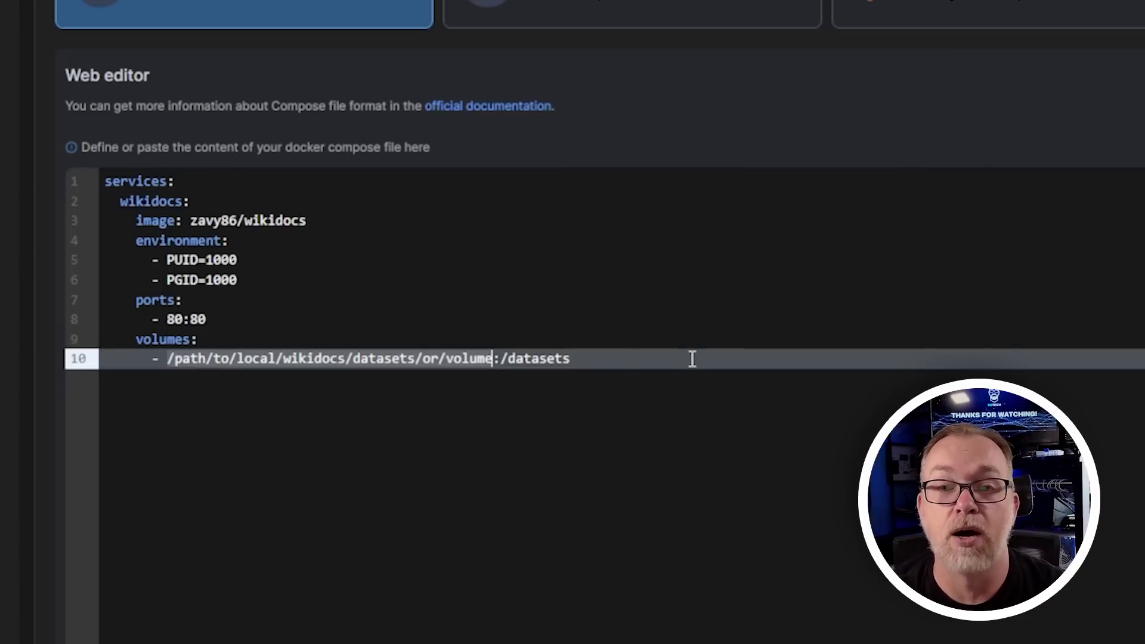
type("/hom")
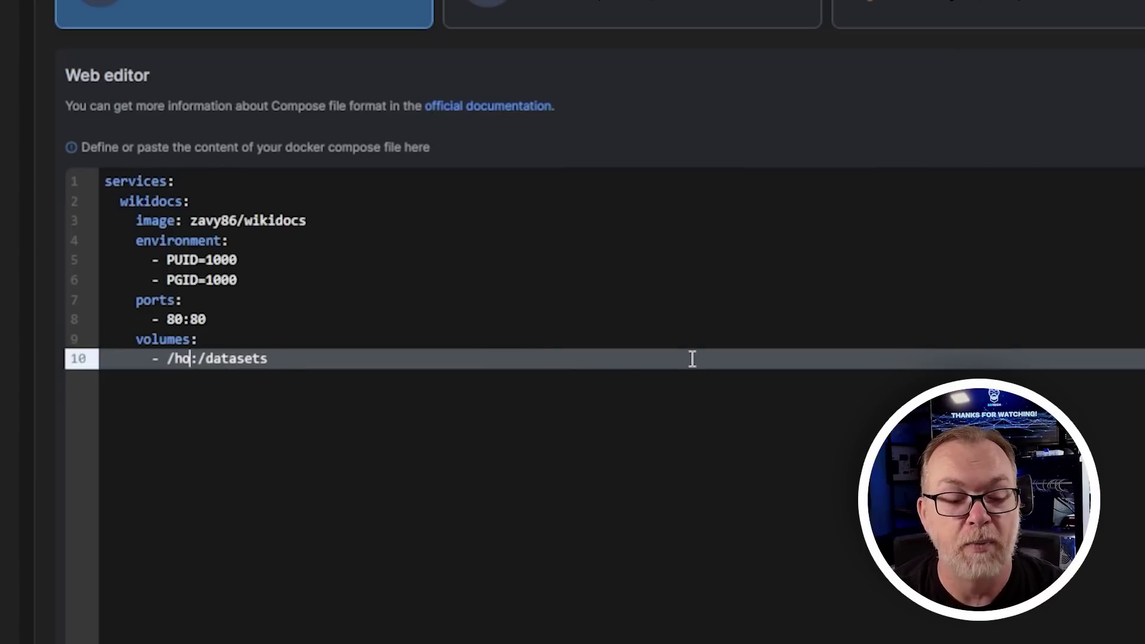
type("e/docker/")
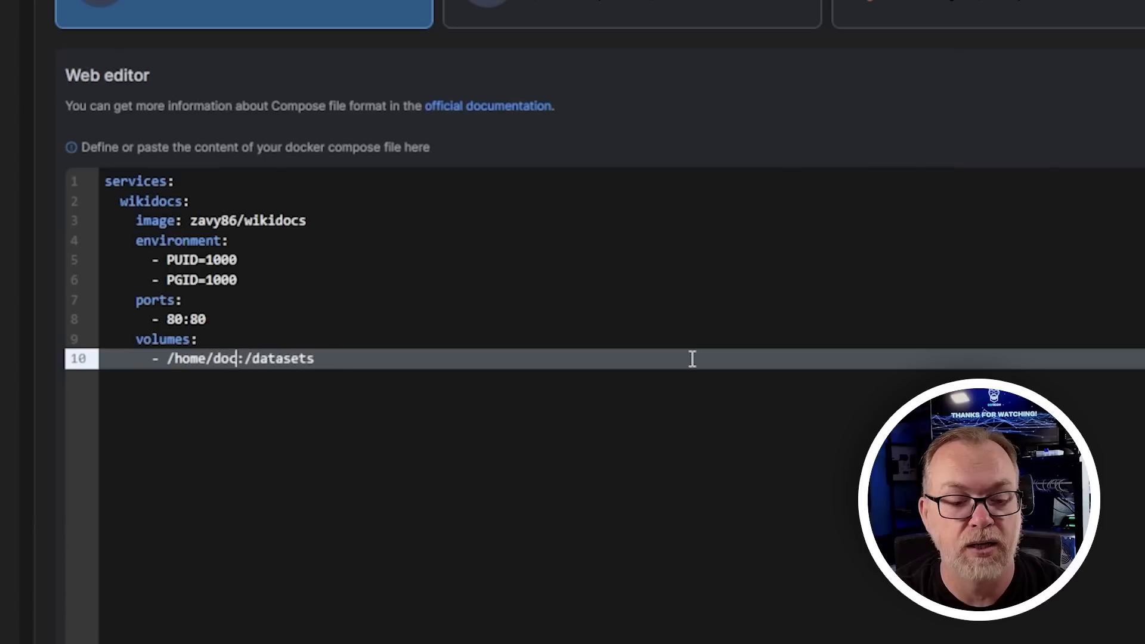
type("wiki")
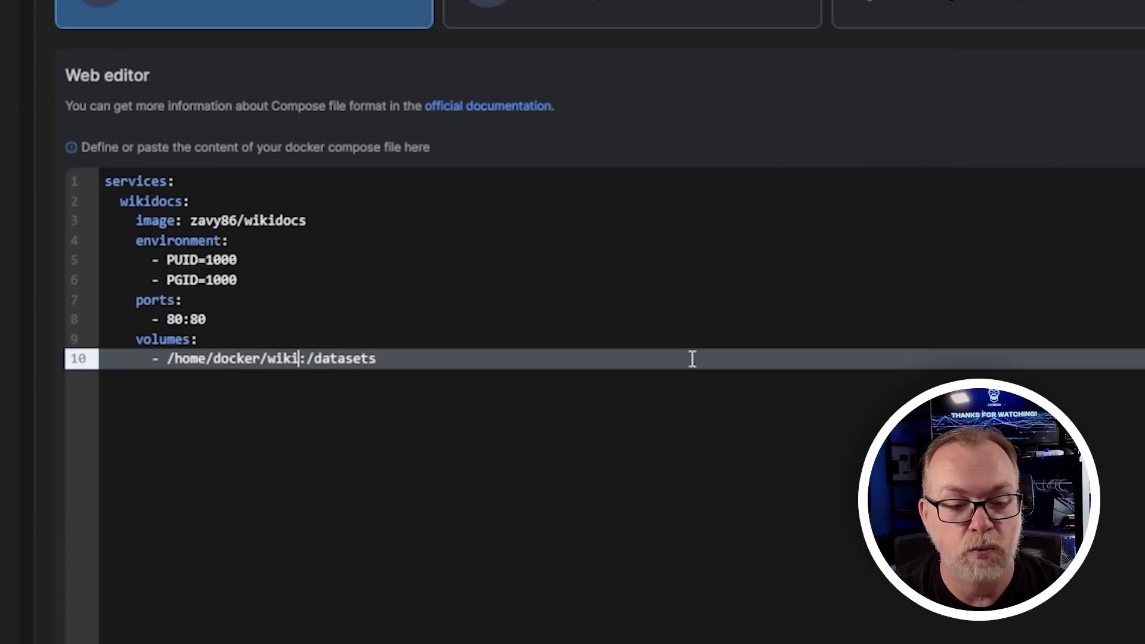
type("docs")
type("/datat")
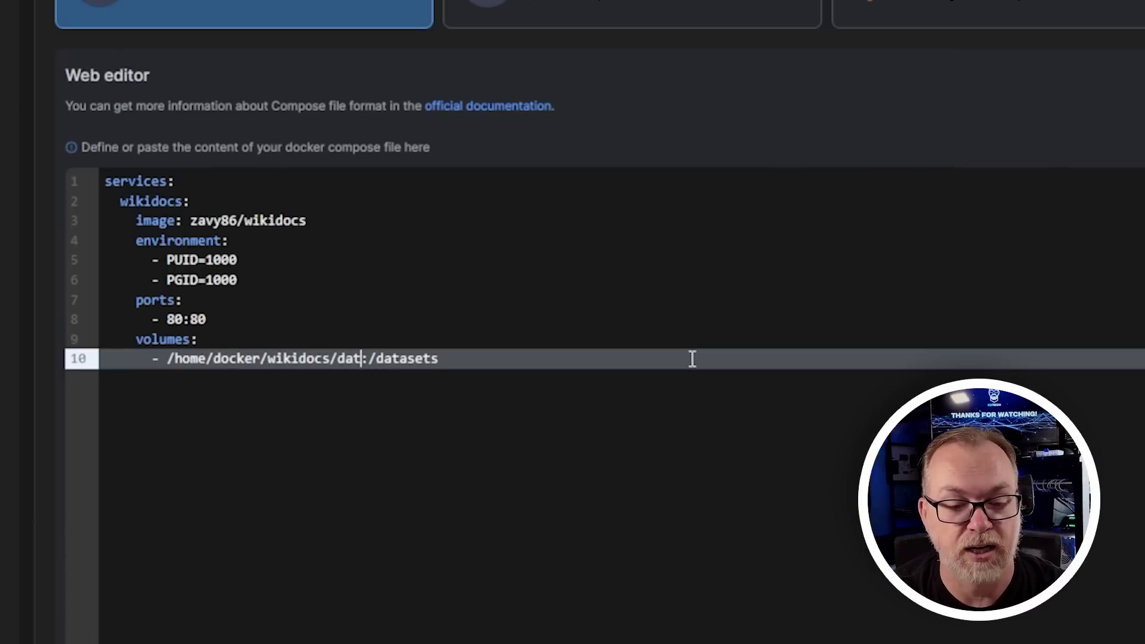
key("BackSpace")
type("sets")
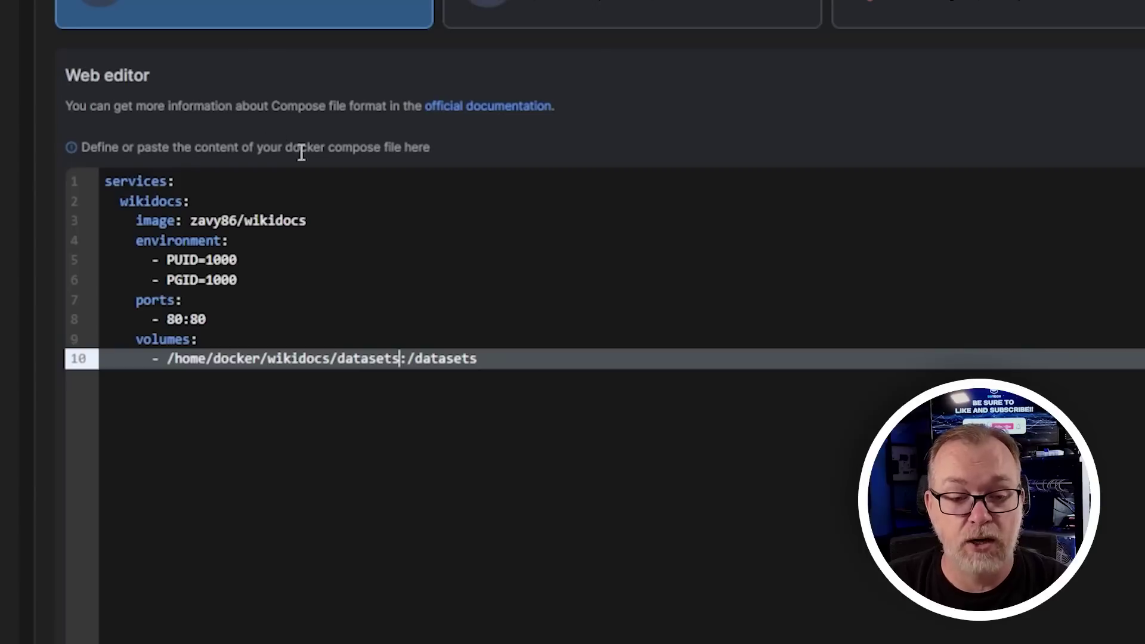
- Change the port mapping to 8080:80 and deploy the stack
left_click(184, 319)
type("80")
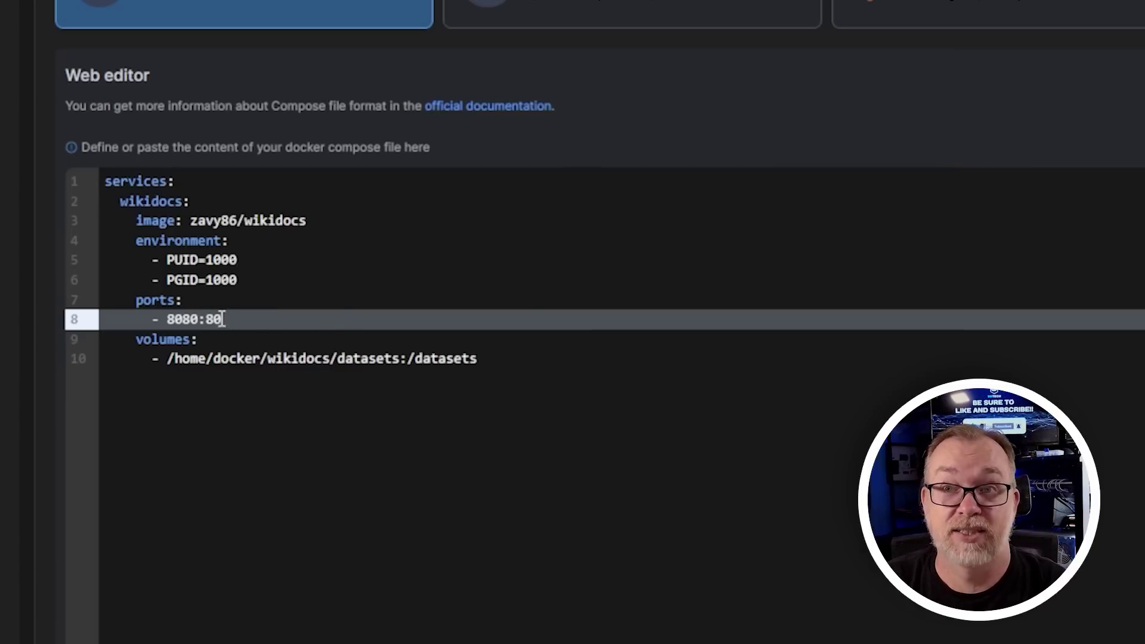
scroll(229, 311, "down", 10)
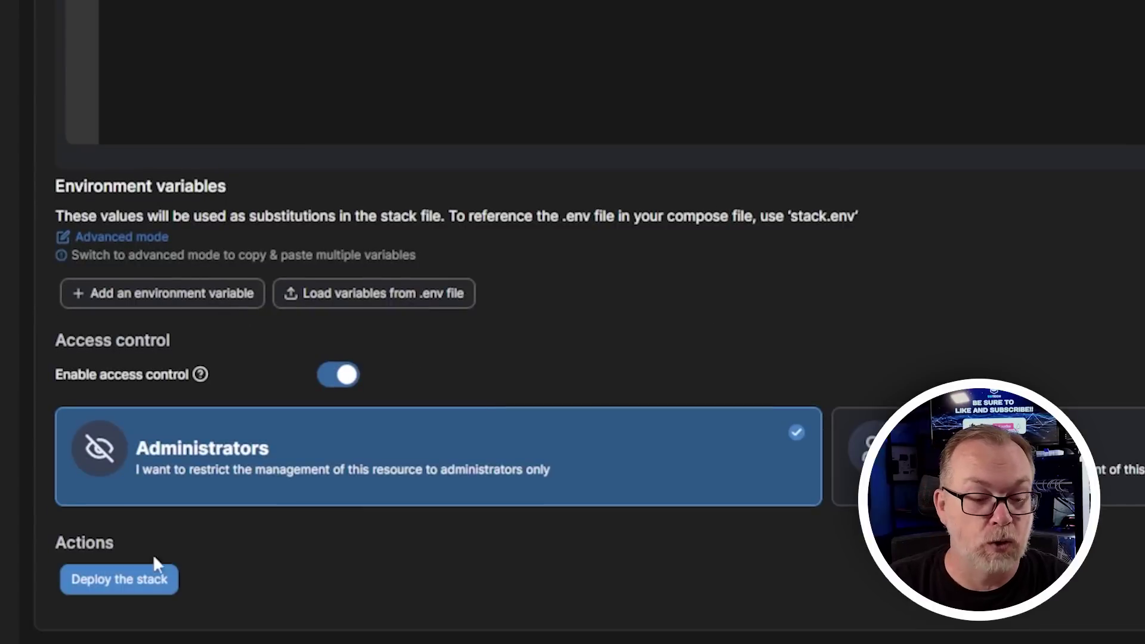
left_click(125, 582)
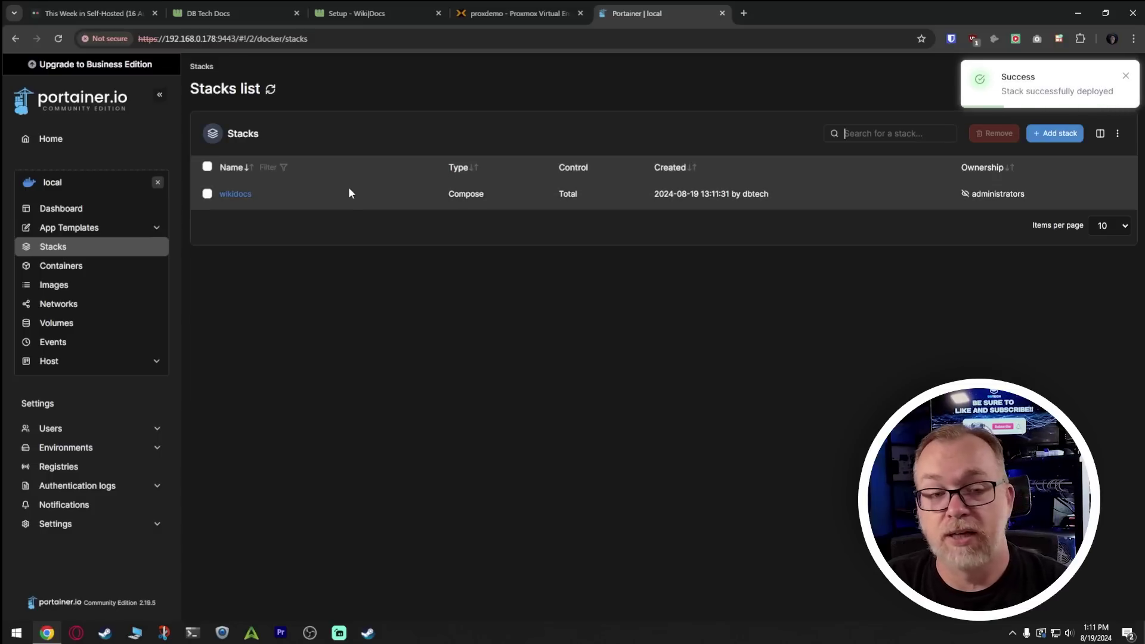
- Open the wikidocs stack, check the logs of its container and return to the stack details
left_click(235, 194)
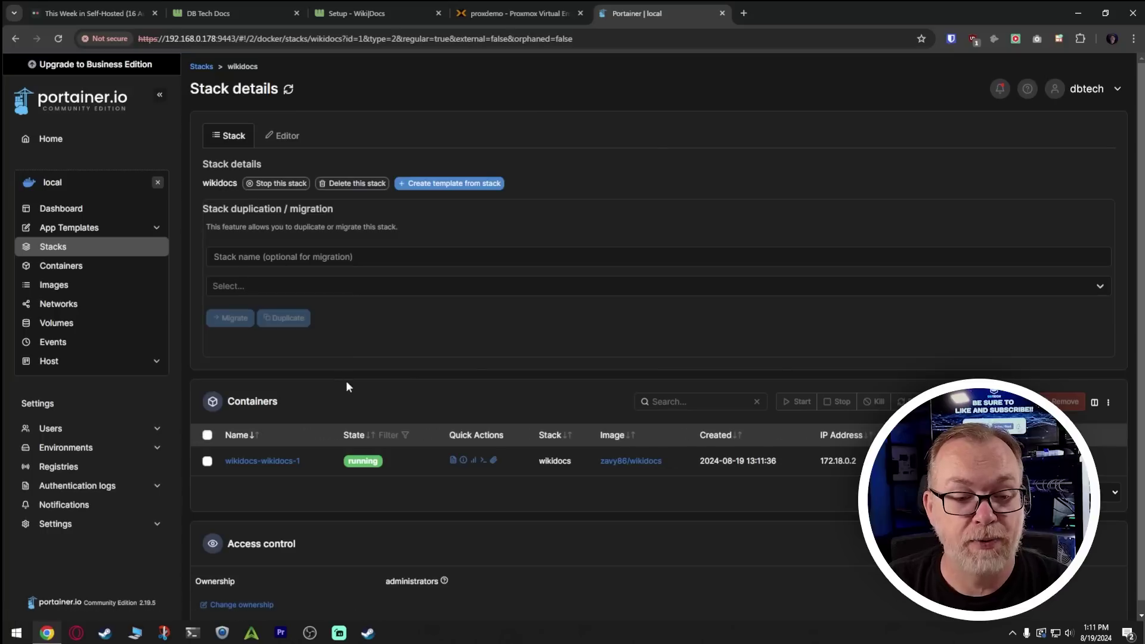
left_click(453, 461)
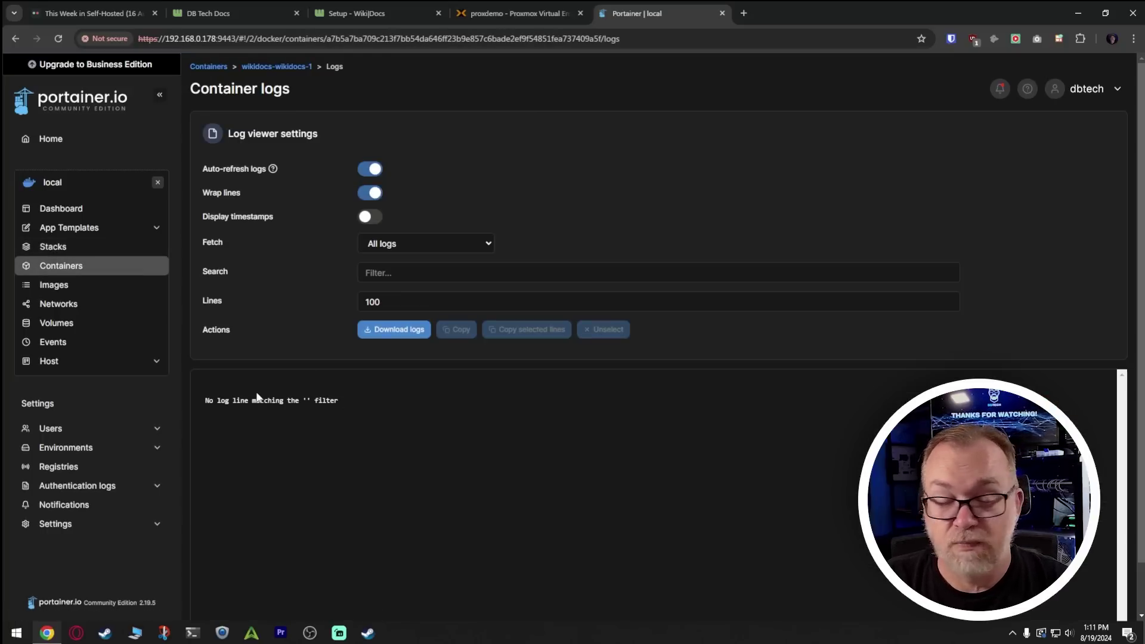
key("alt+Left")
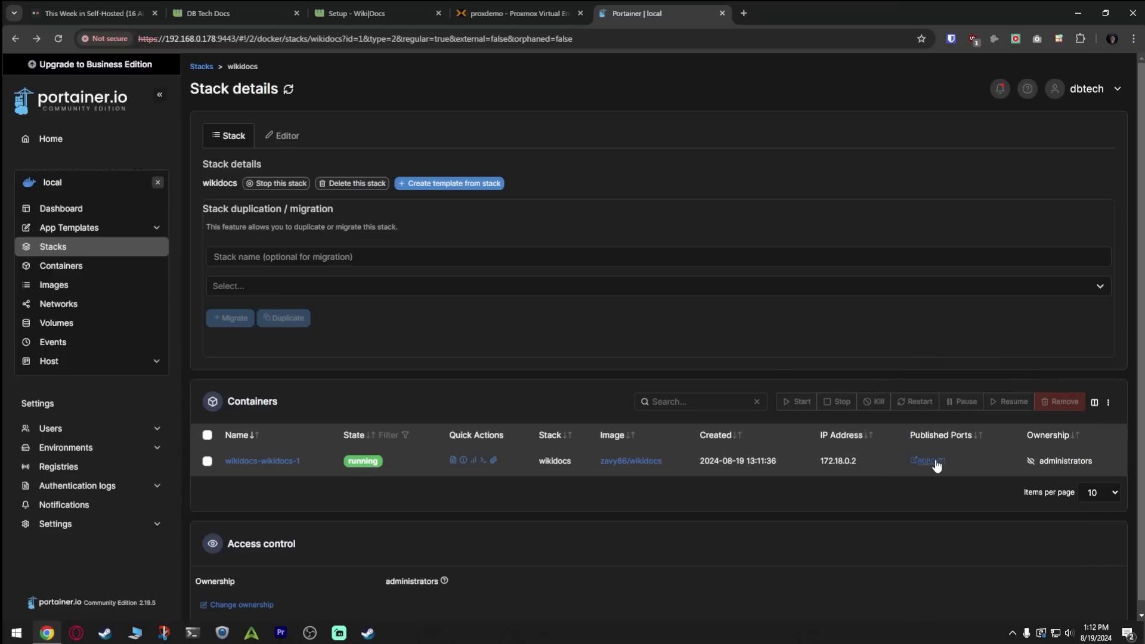
- Open the container's published port 8080, continue past the insecure-connection warning and launch the Wiki|Docs setup script
left_click(928, 462)
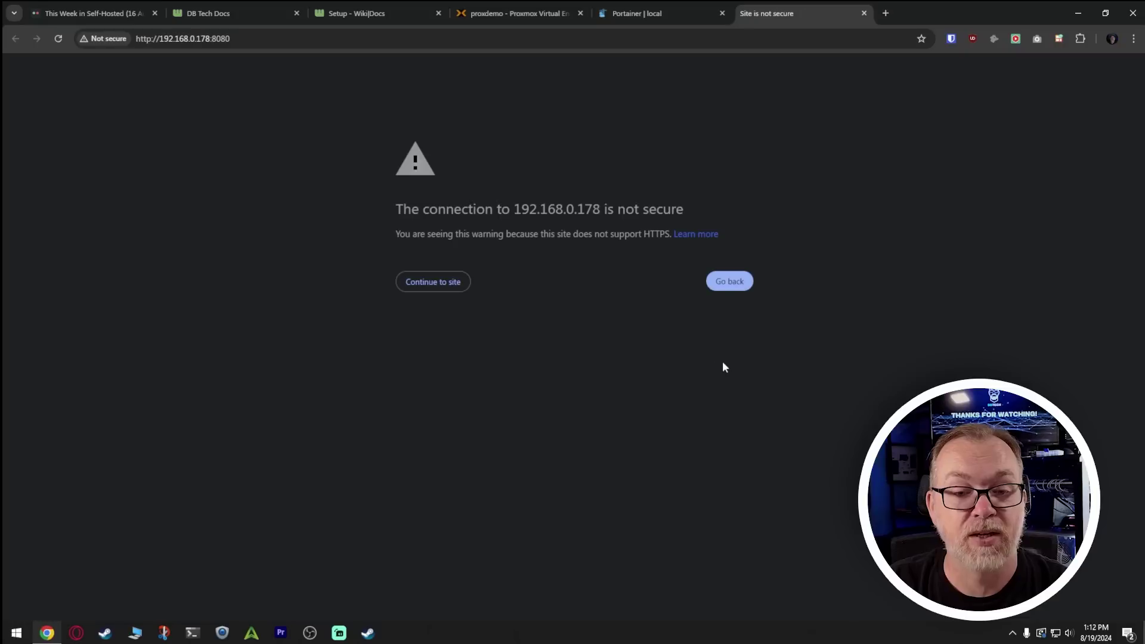
left_click(435, 281)
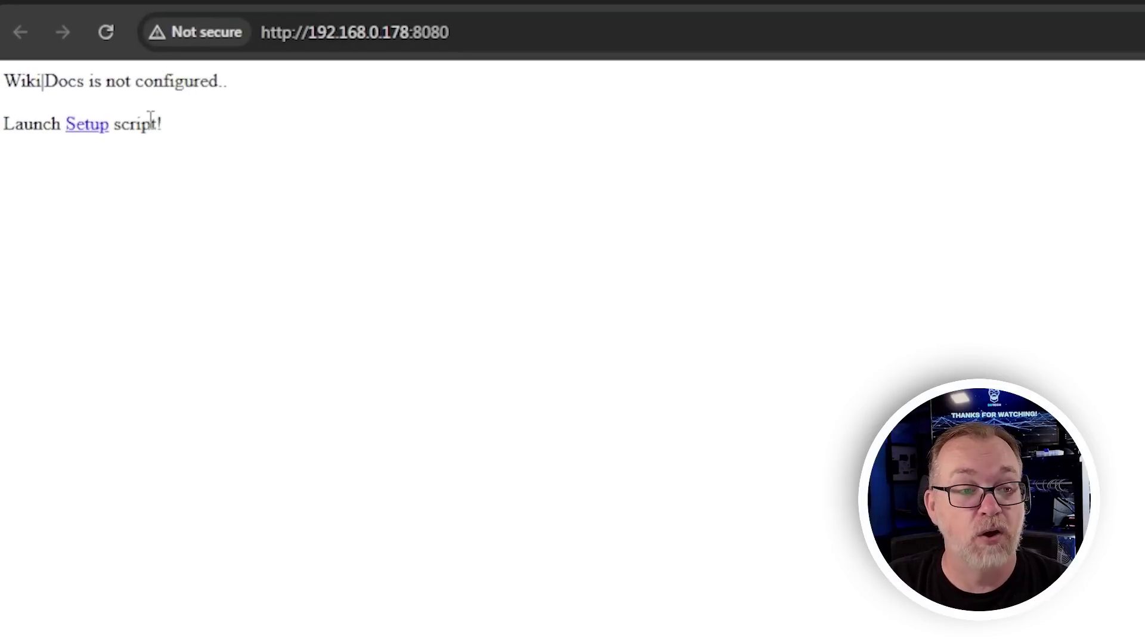
left_click(89, 125)
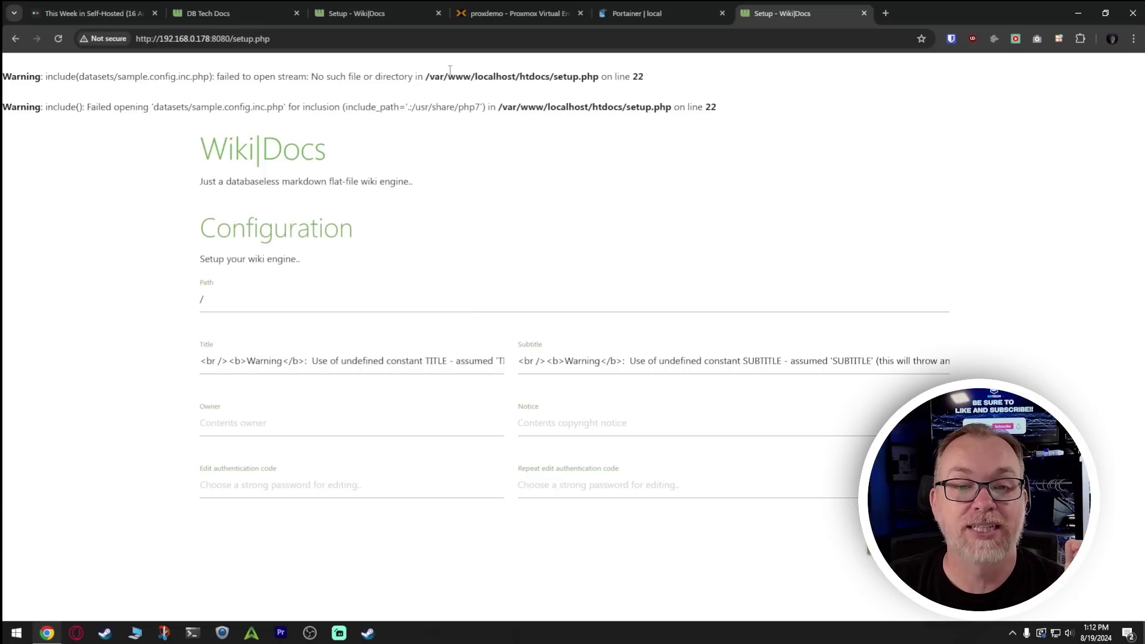
left_click(485, 13)
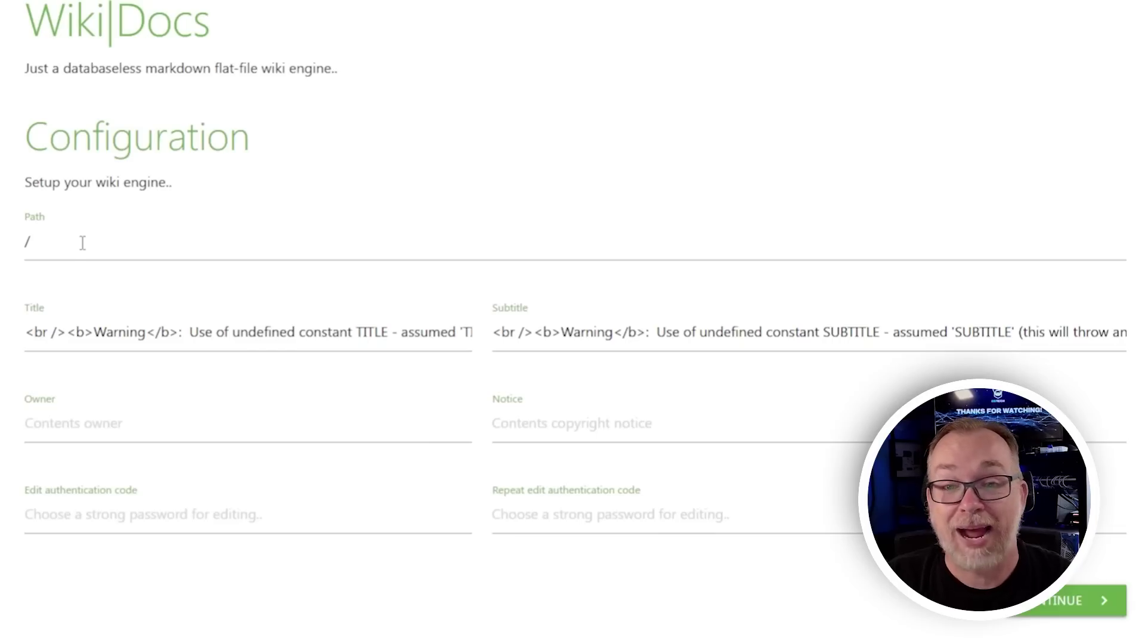
- Set the wiki title to "WikiDocs Tut" and the subtitle to "This is for the video tutorial", keeping the path as /
left_click(55, 263)
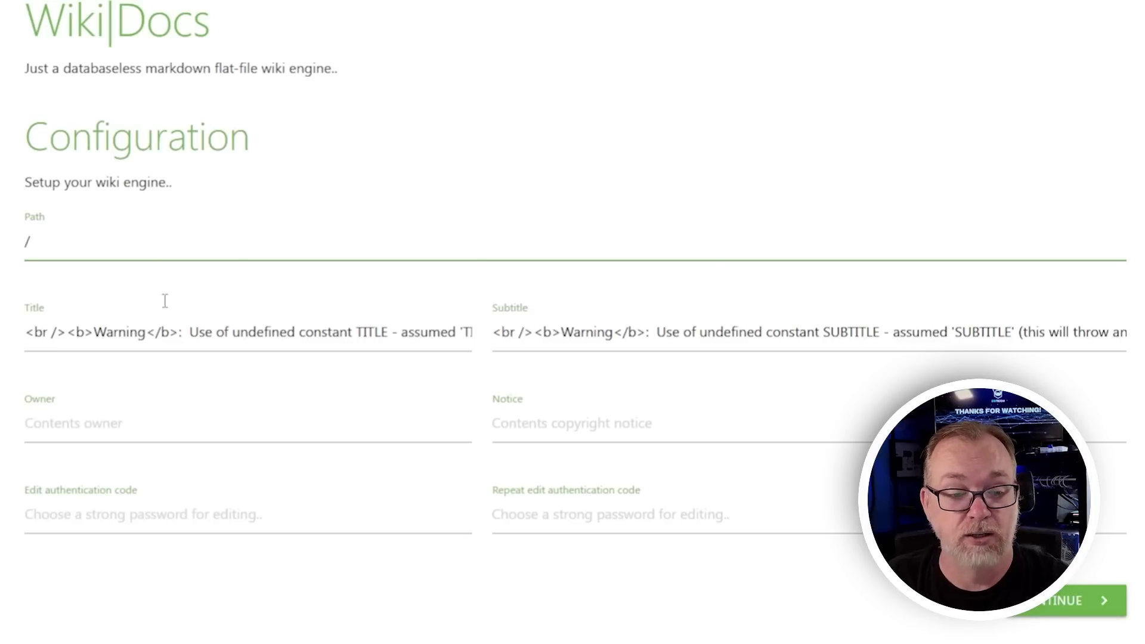
double_click(200, 331)
key("ctrl+a")
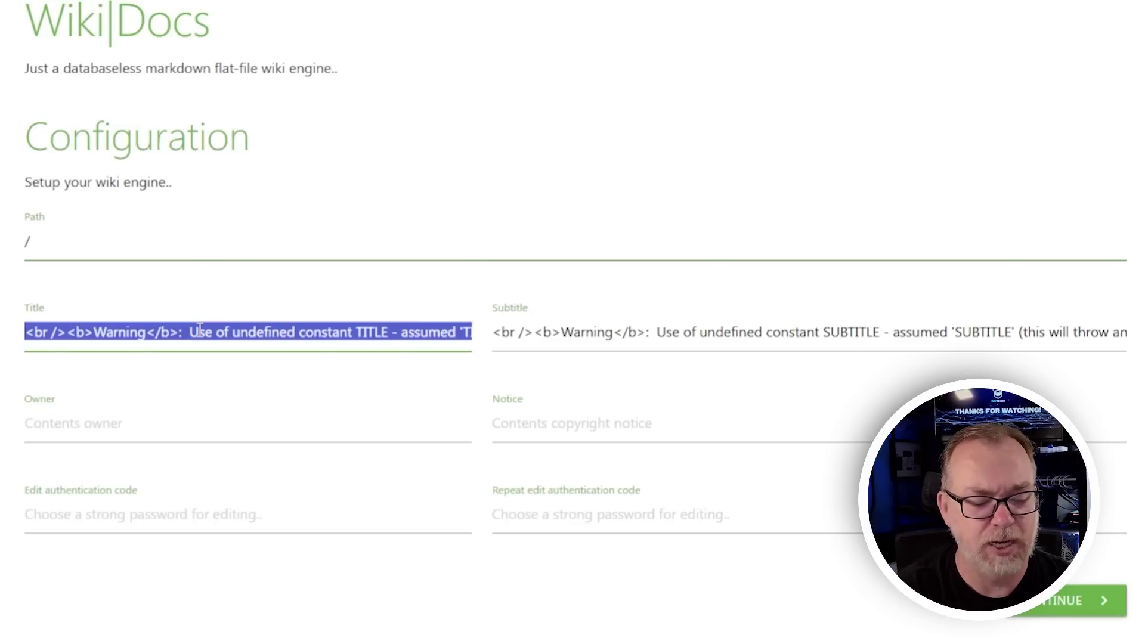
type("WikiDocs Tut")
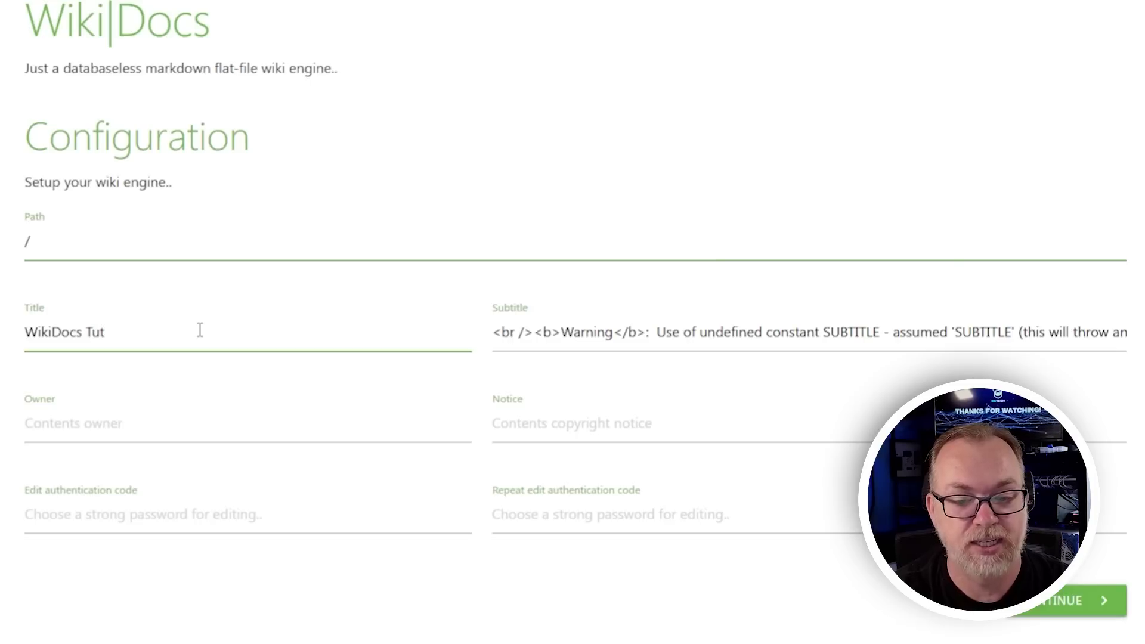
key("Tab")
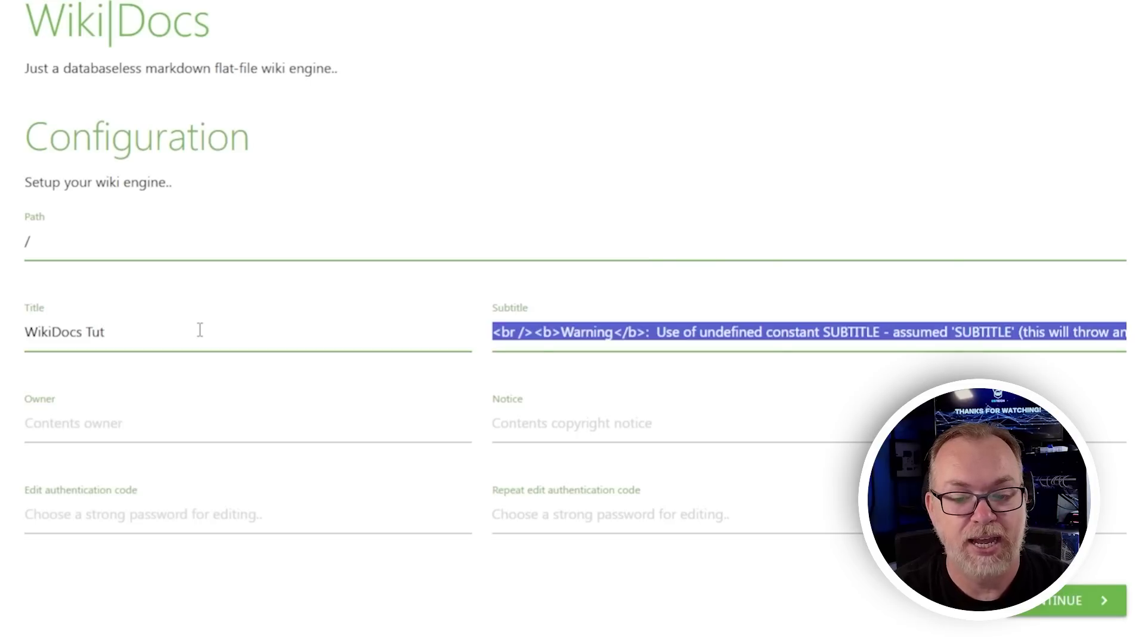
type("This is for the v")
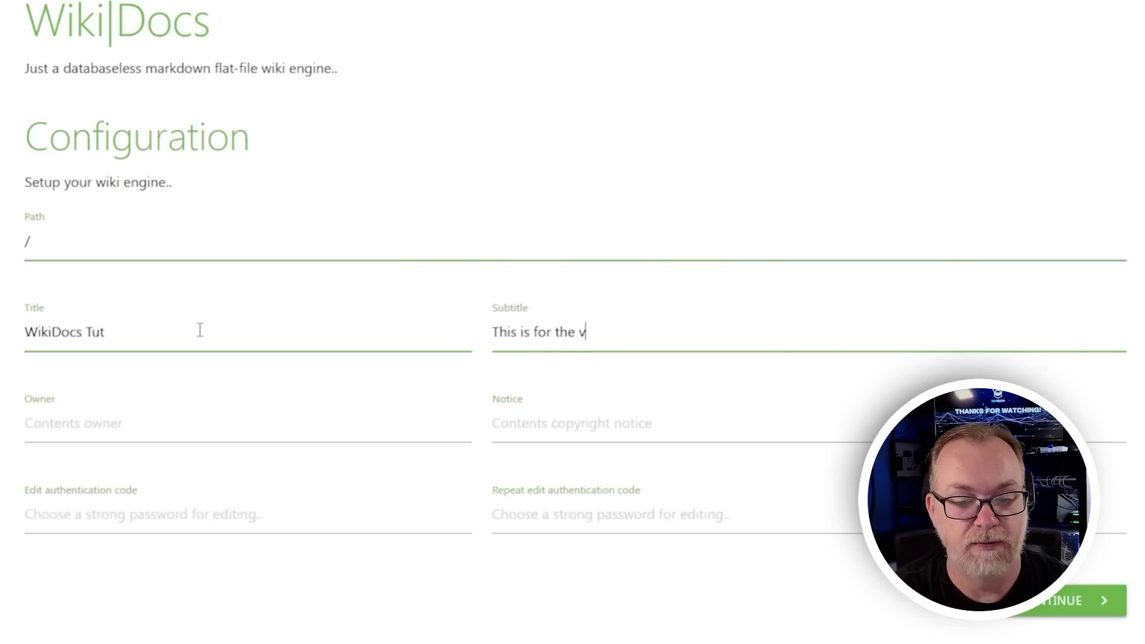
type("ideo tutorial")
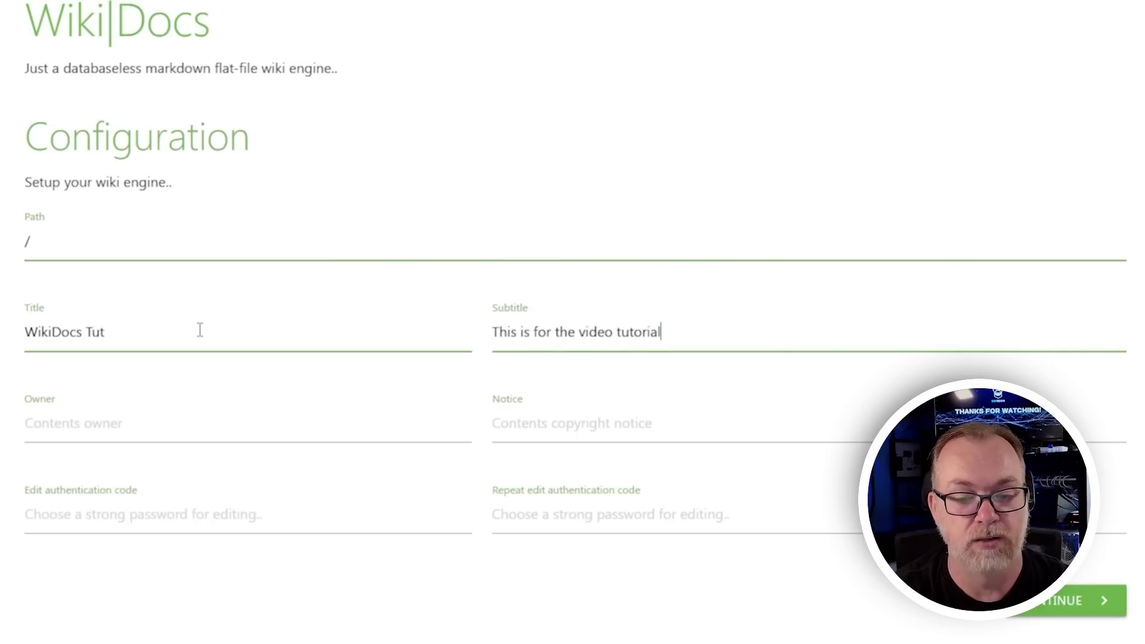
- Set the owner to "DB Tech" and the copyright notice to "No Copyright"
left_click(187, 434)
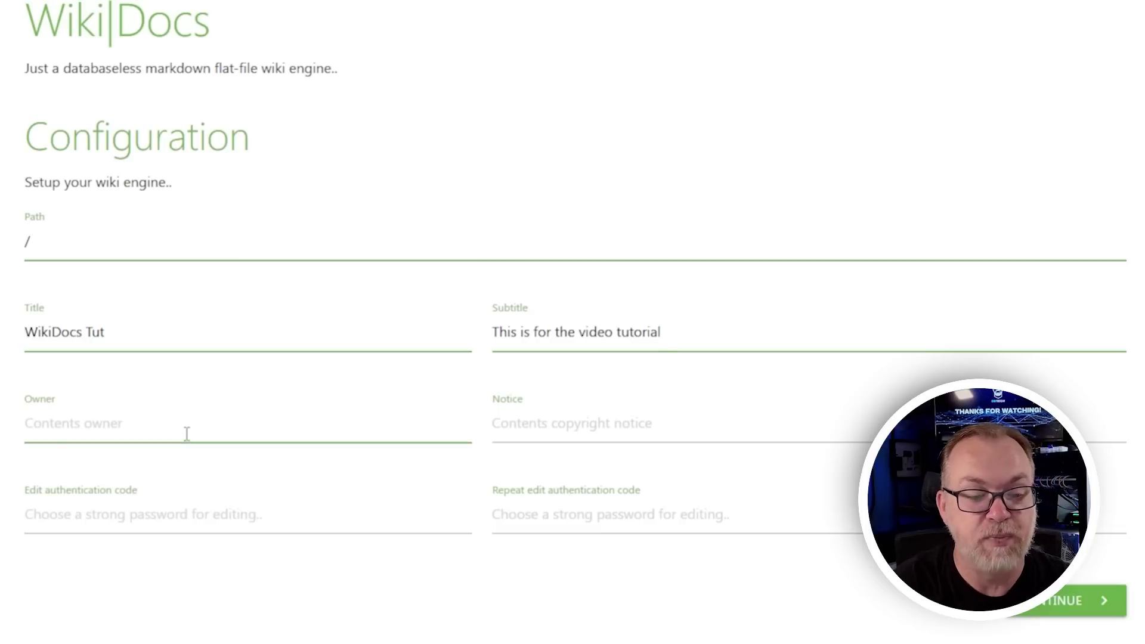
type("DB Tech")
key("Tab")
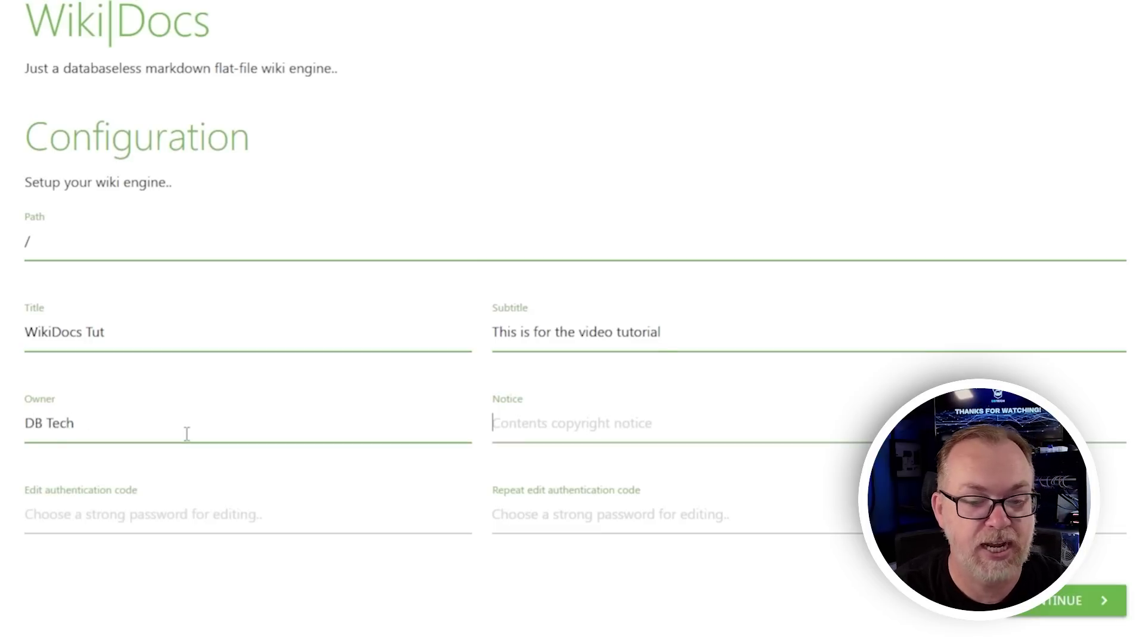
type("No Copyur")
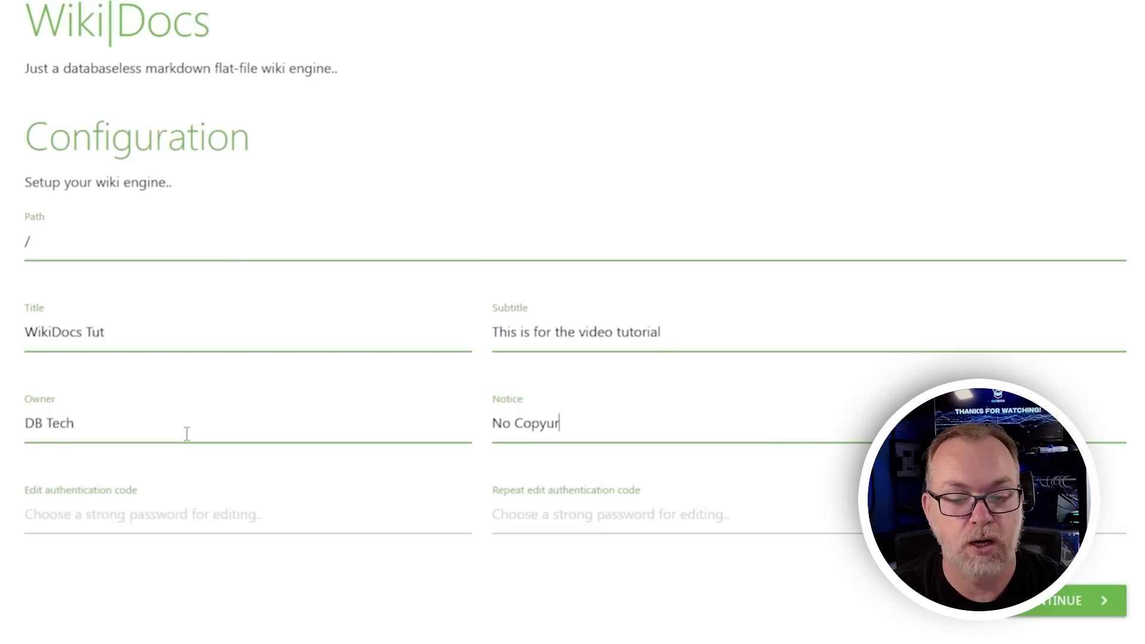
key("BackSpace")
key("BackSpace")
type("right")
- Enter the edit authentication code in both code fields and continue through the configuration check and save to the new wiki
key("Tab")
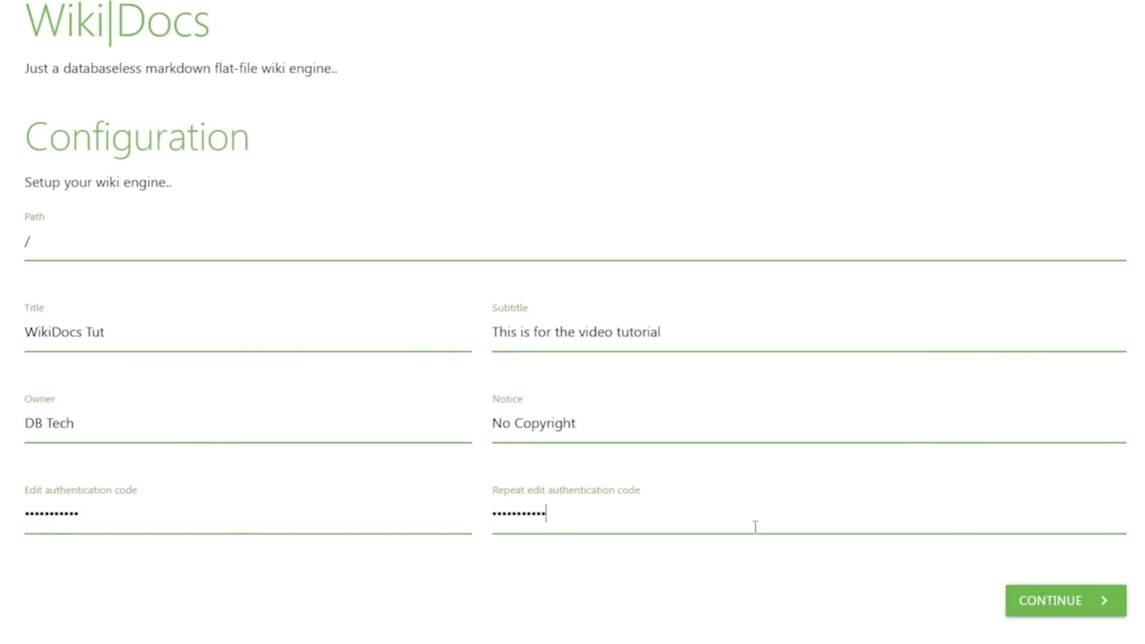
left_click(1047, 603)
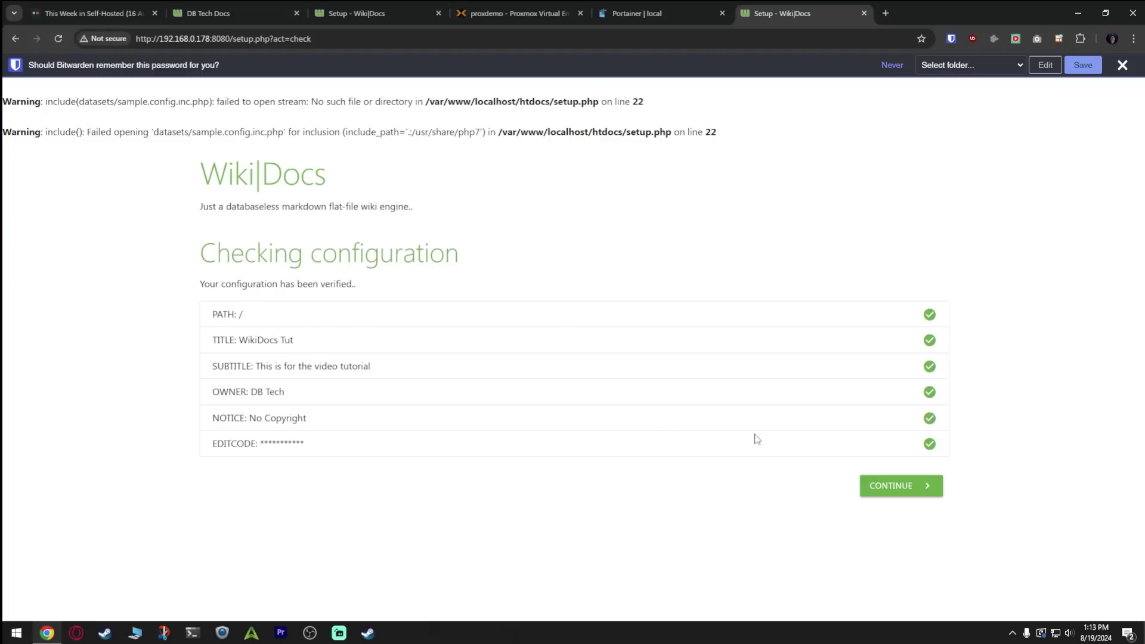
left_click(901, 486)
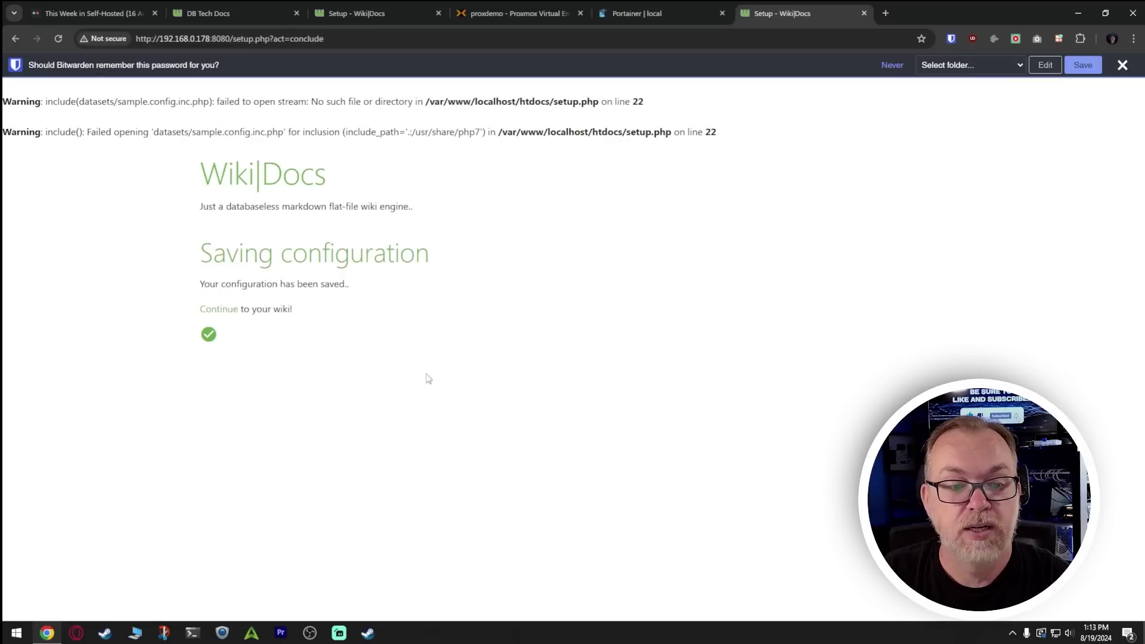
left_click(230, 315)
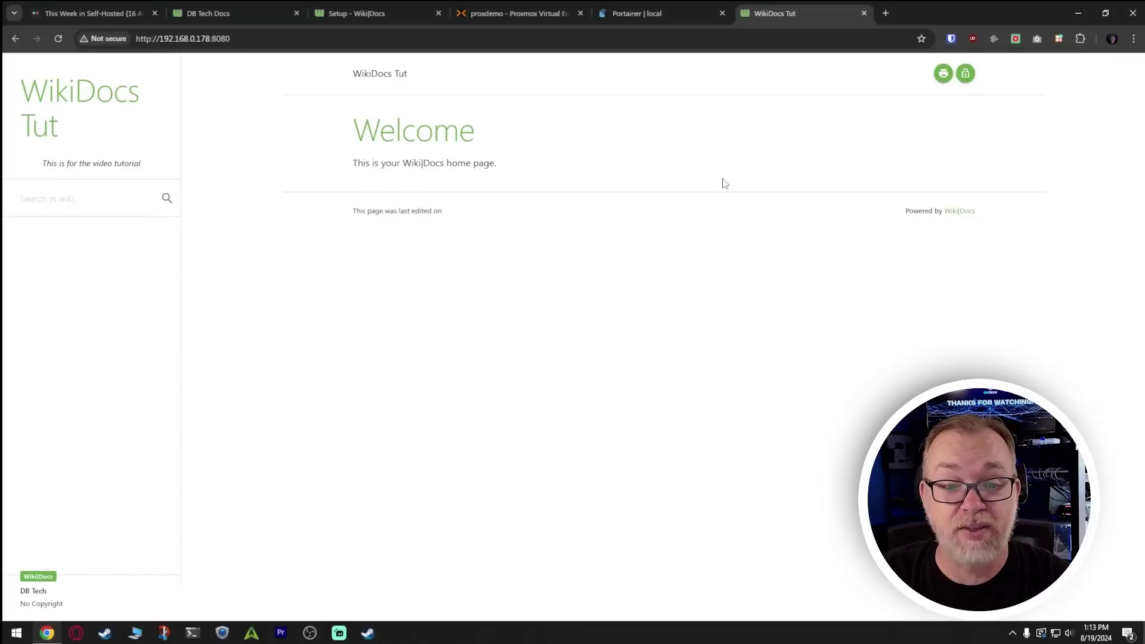
- Unlock editing of the wiki by submitting the authentication code
left_click(966, 74)
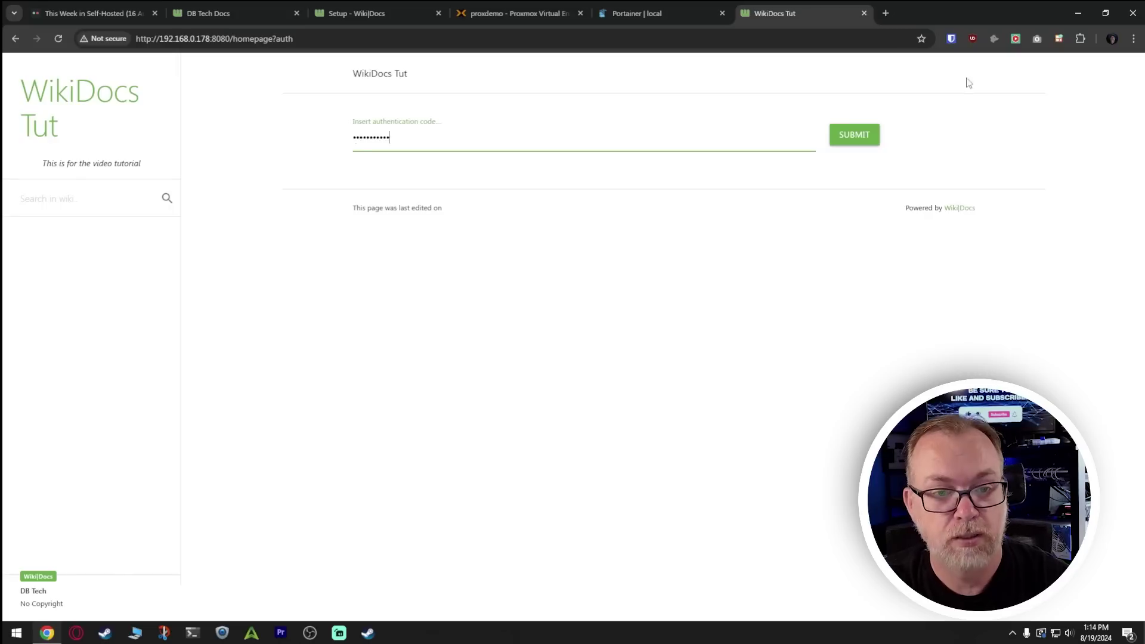
key("Return")
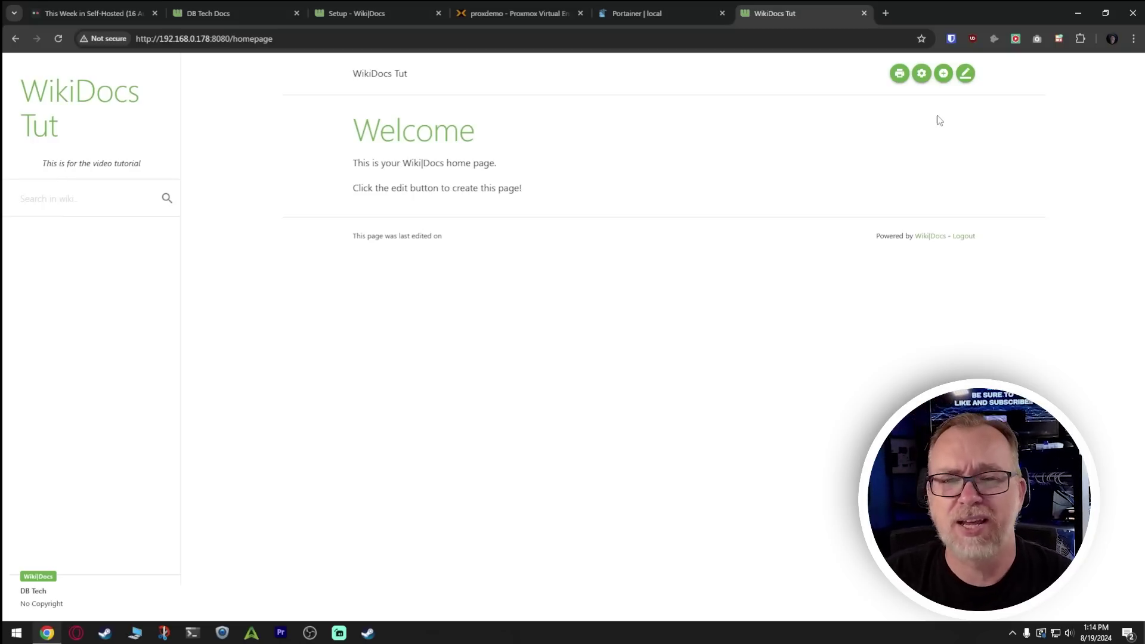
- Look at the new-document prompt and dismiss it, view the wiki's settings page and close it to return to Portainer
left_click(946, 75)
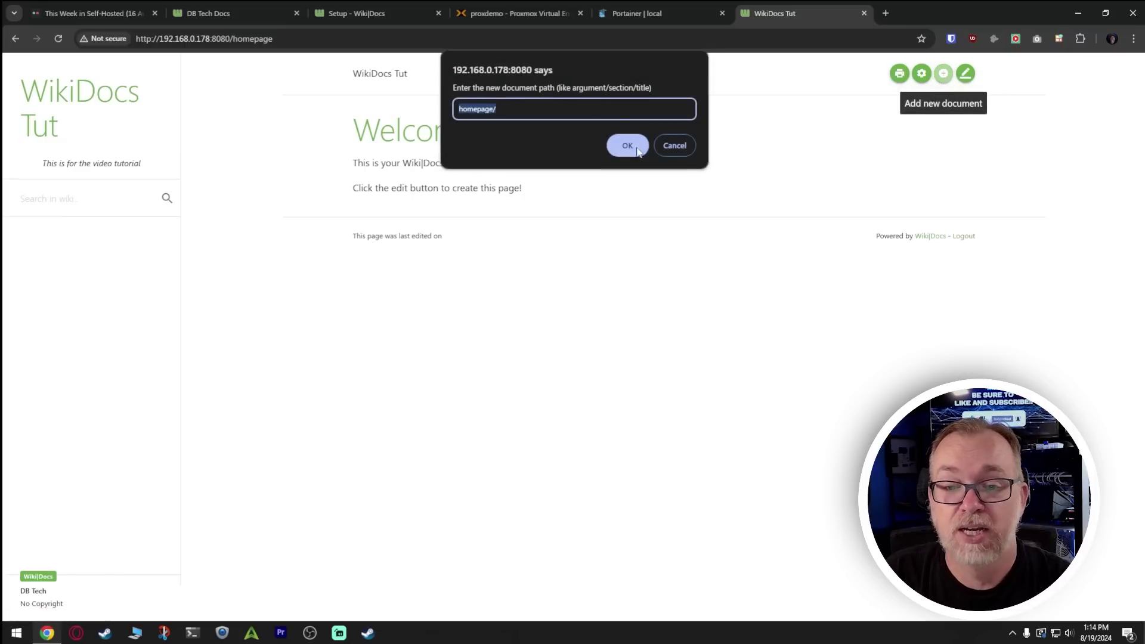
left_click(675, 146)
left_click(921, 73)
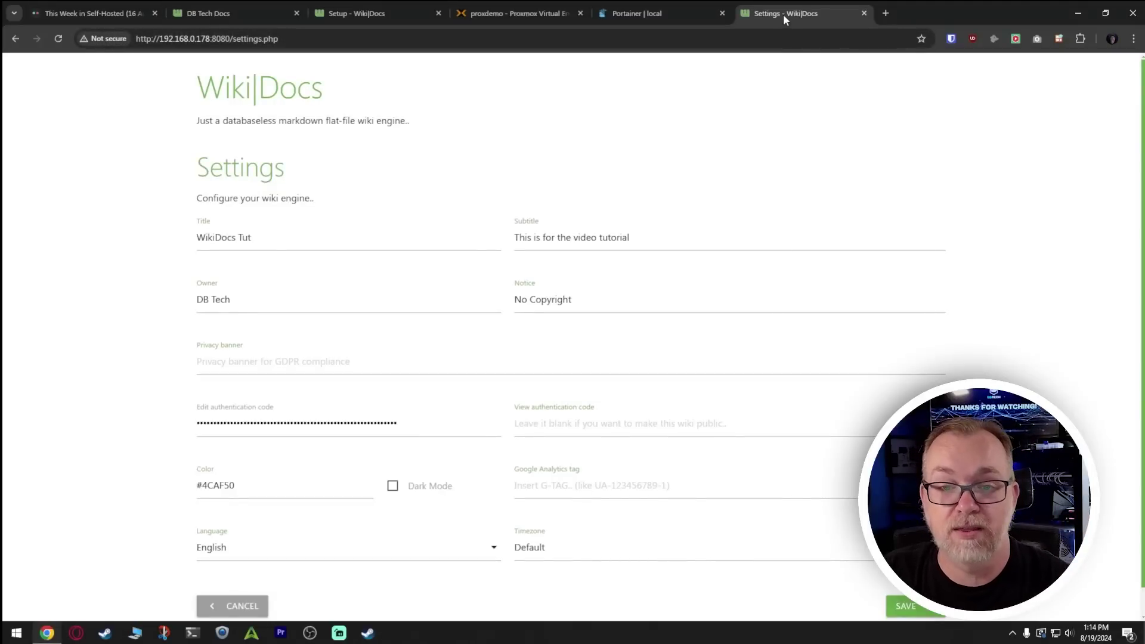
middle_click(779, 14)
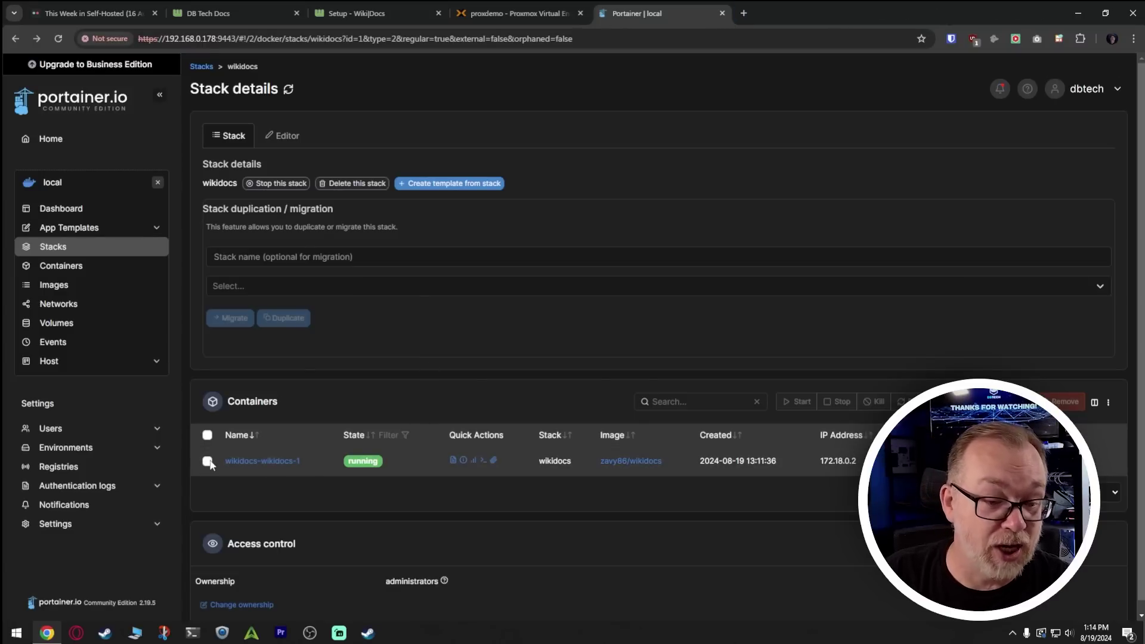
- Remove the wikidocs-wikidocs-1 container from the wikidocs stack
left_click(208, 462)
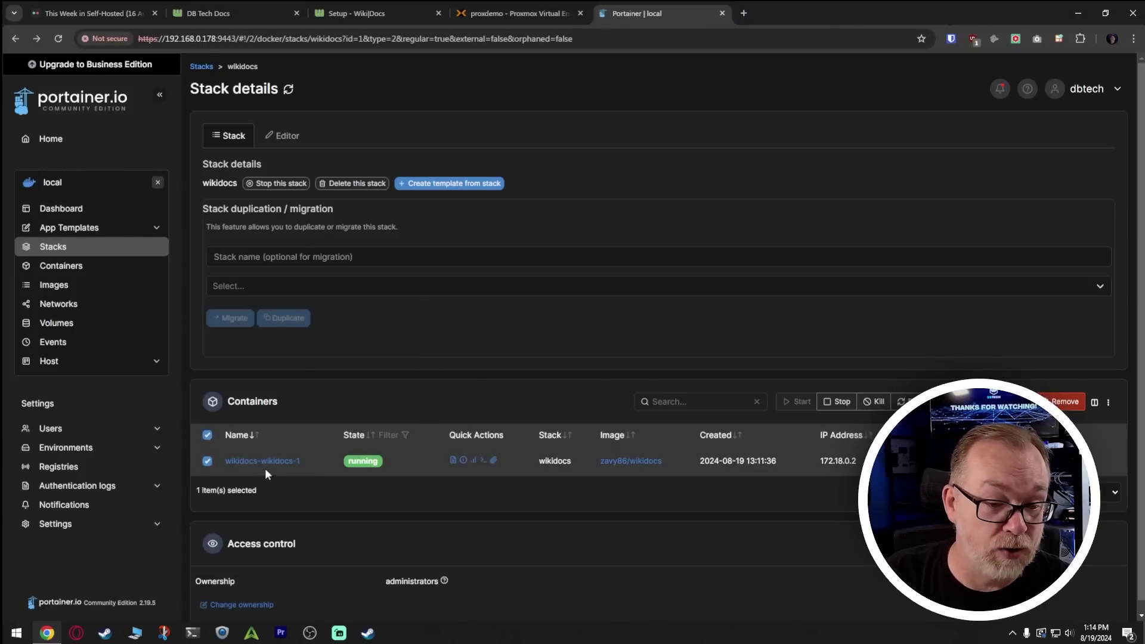
left_click(1065, 402)
left_click(631, 382)
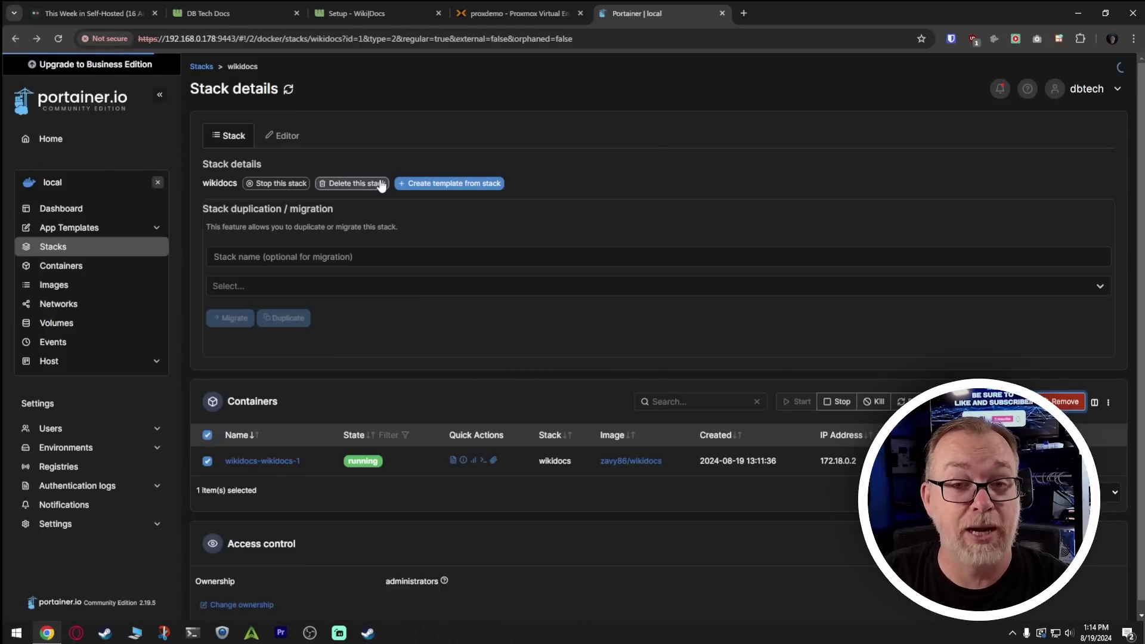
- Copy the entire compose file of the wikidocs stack from its editor
left_click(282, 135)
left_click(358, 271)
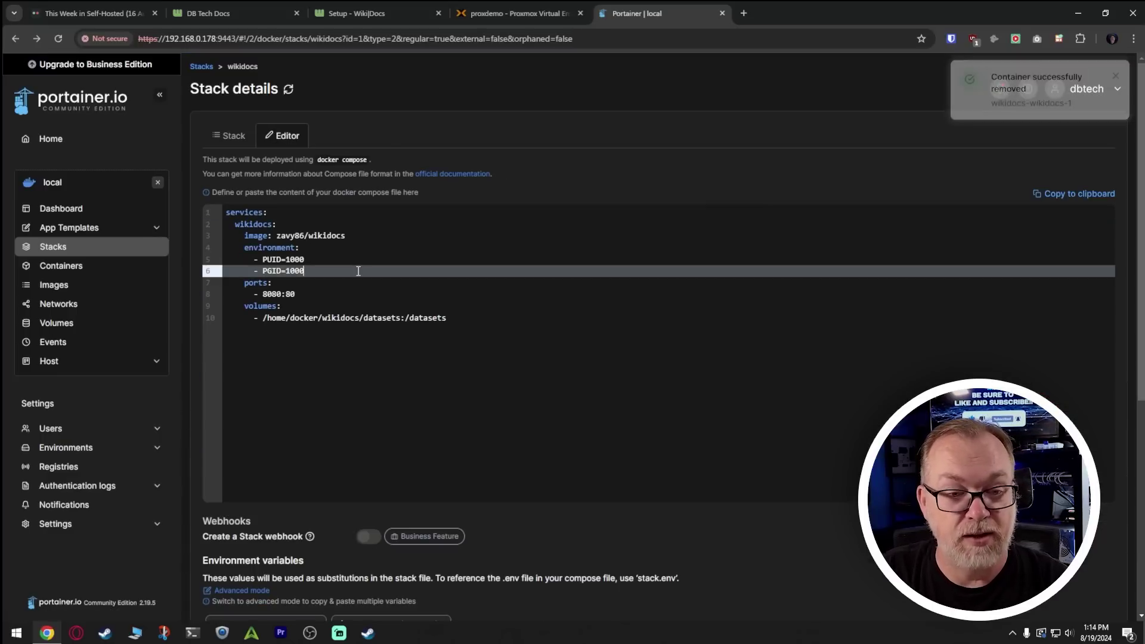
key("ctrl+a")
key("ctrl+c")
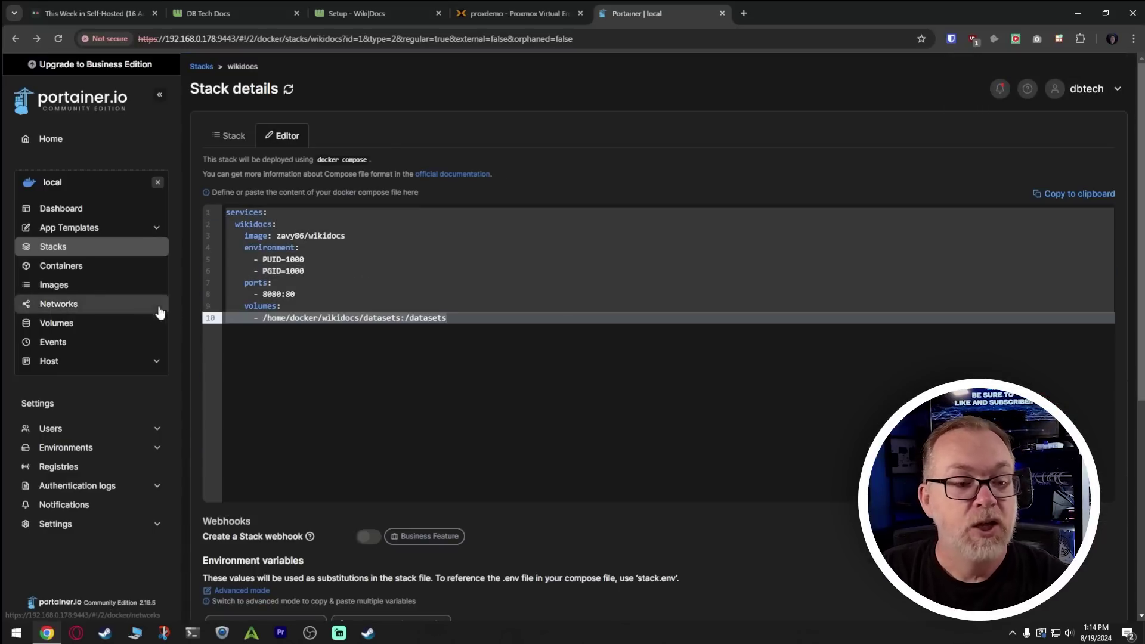
- Check the list of existing Docker volumes and return to the stacks list
left_click(63, 248)
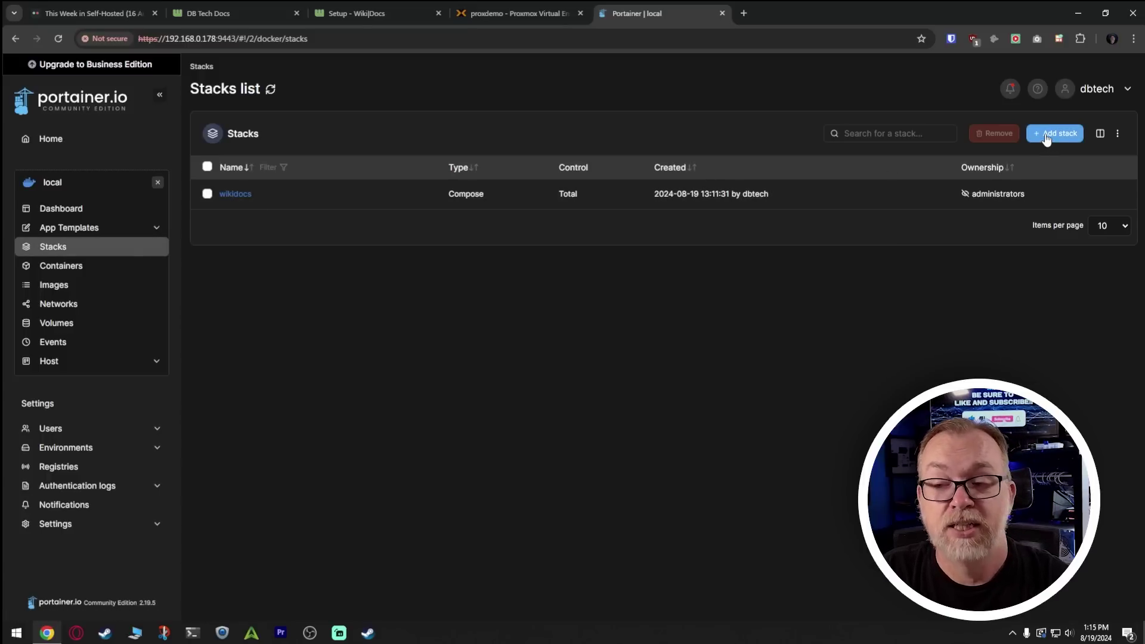
left_click(73, 324)
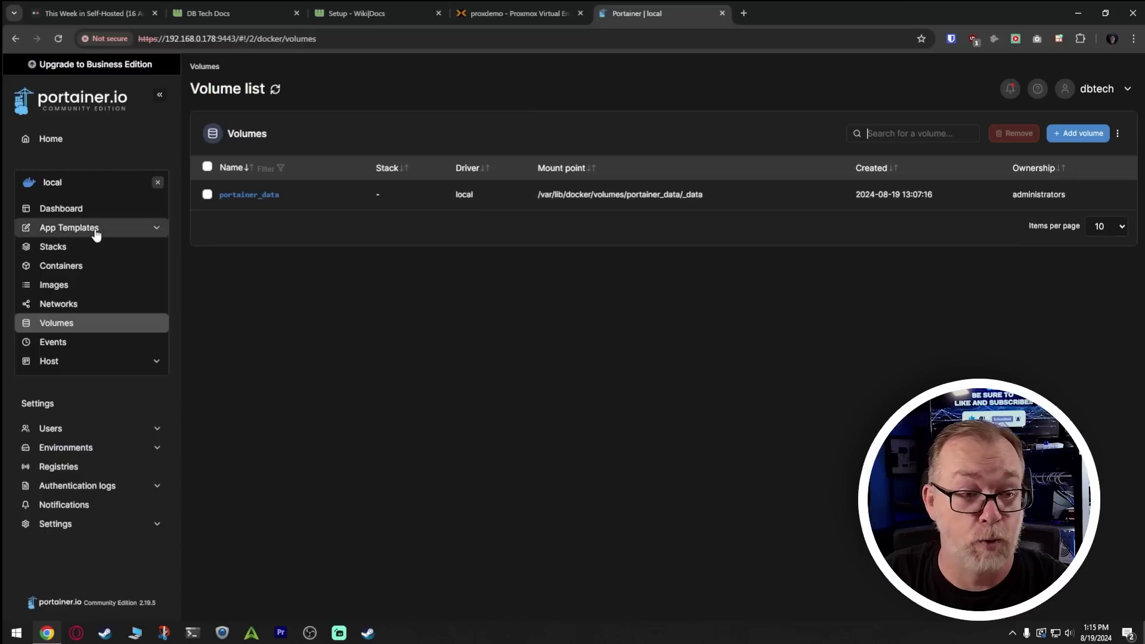
left_click(54, 253)
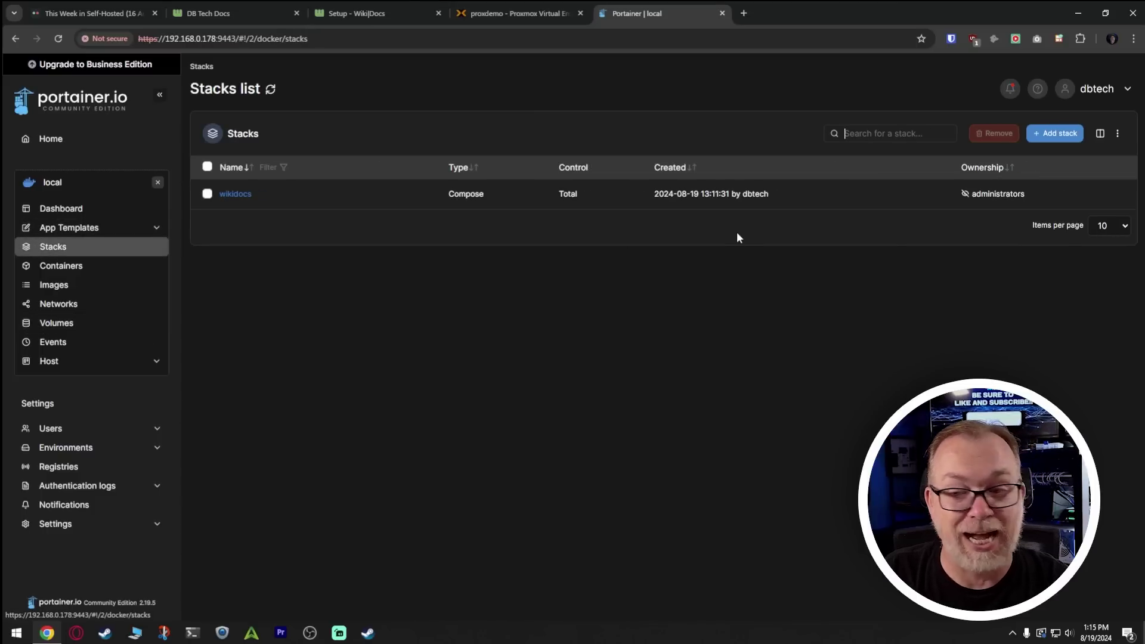
- Add a new stack named wikidocsv2 and paste the copied compose file into its web editor
left_click(1057, 134)
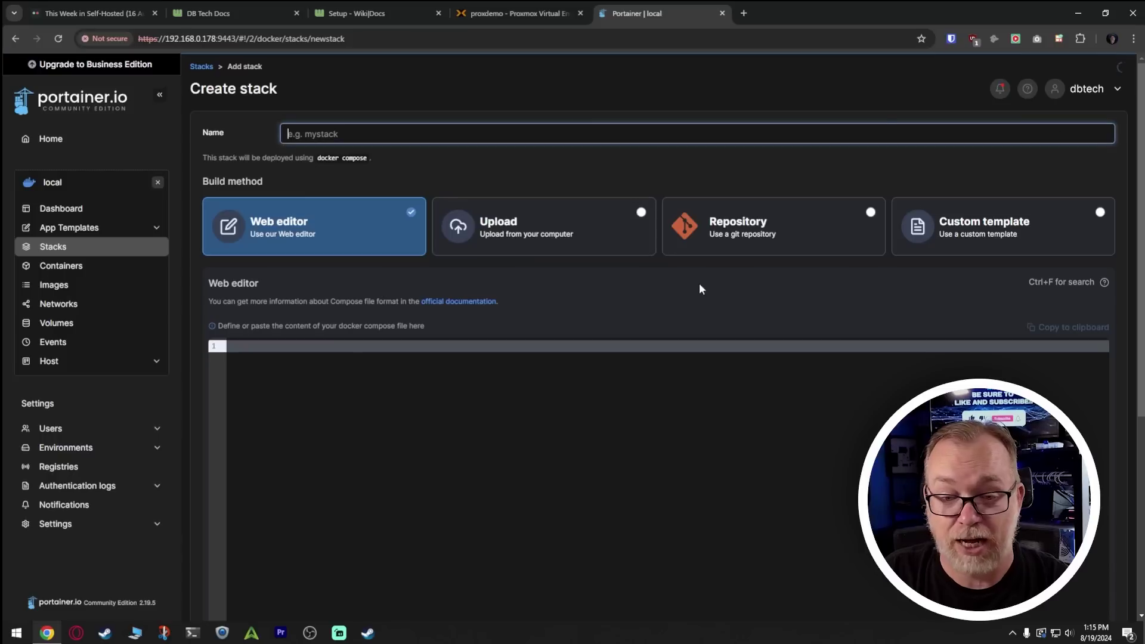
left_click(654, 377)
key("ctrl+v")
left_click(352, 369)
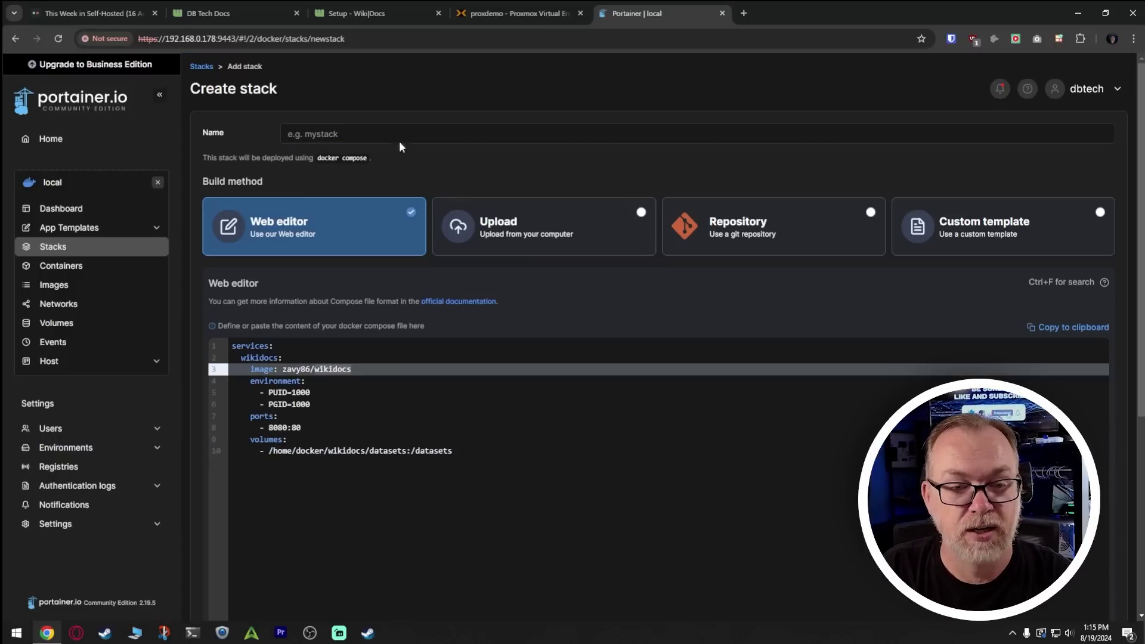
left_click(382, 131)
type("wikidocsv2")
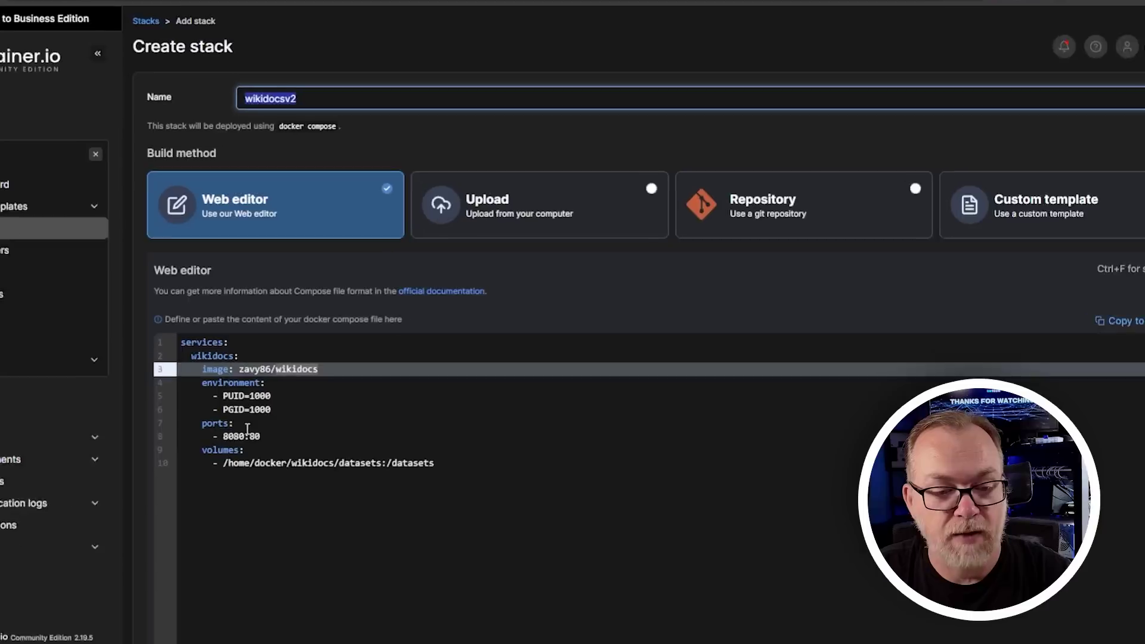
- Change the port mapping to 9090:80 and the volume mapping to wikitutvol:/datasets in the compose file
double_click(120, 461)
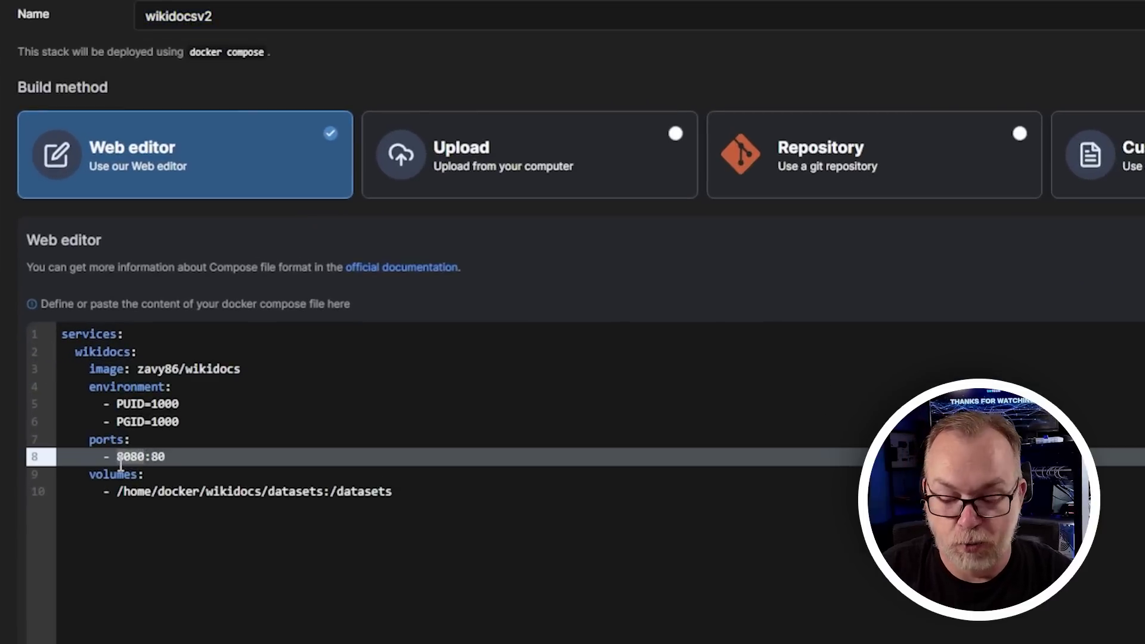
left_click(117, 493)
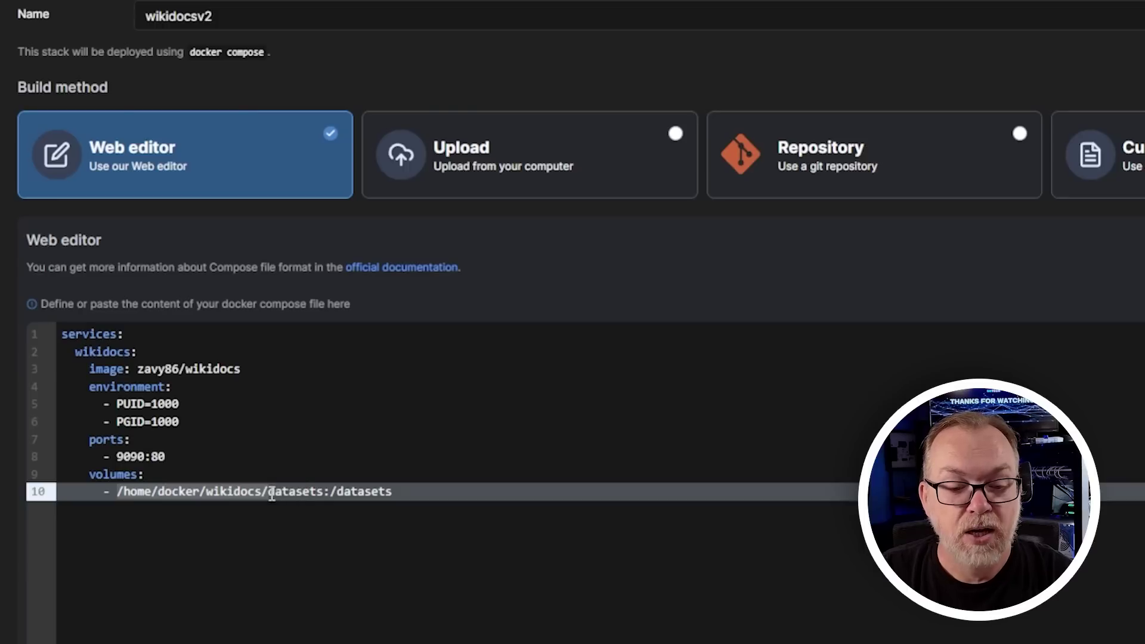
key("BackSpace")
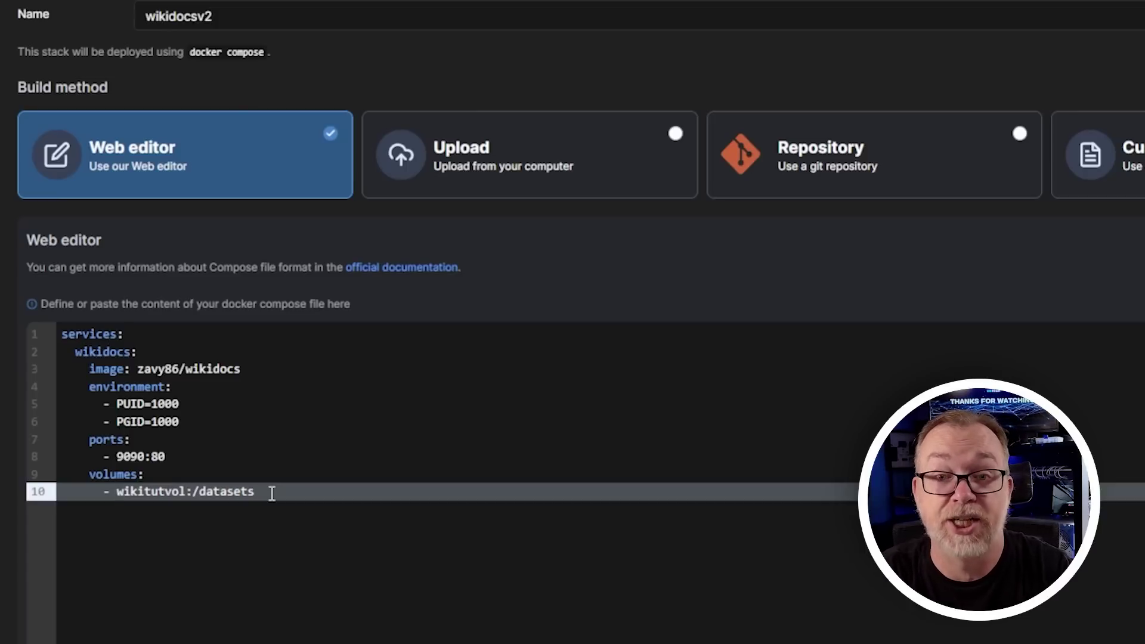
- Add a top-level volumes: section at the end of the compose file declaring an indented wikitutvol: entry
key("Return")
key("Return")
type("wikitutvol")
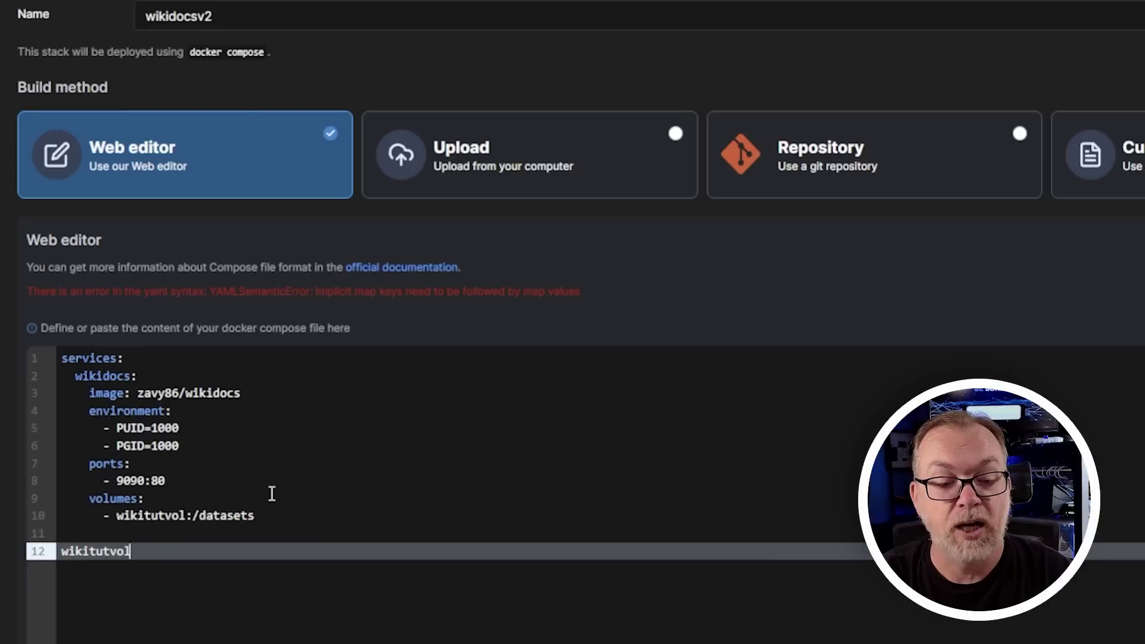
key("Up")
key("Return")
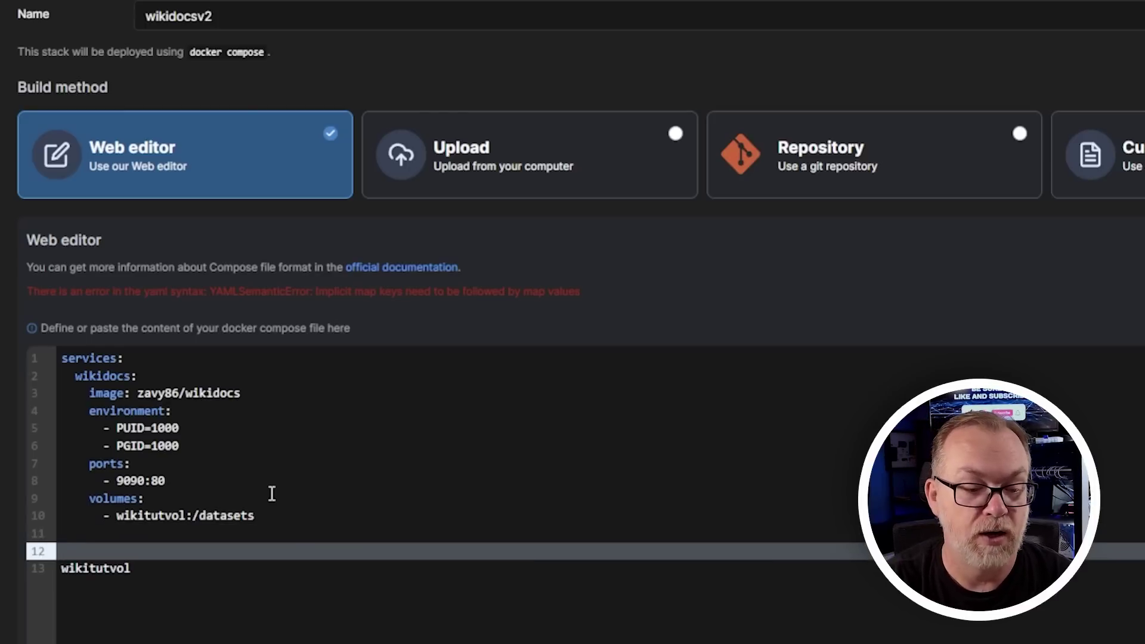
key("Down")
key("Home")
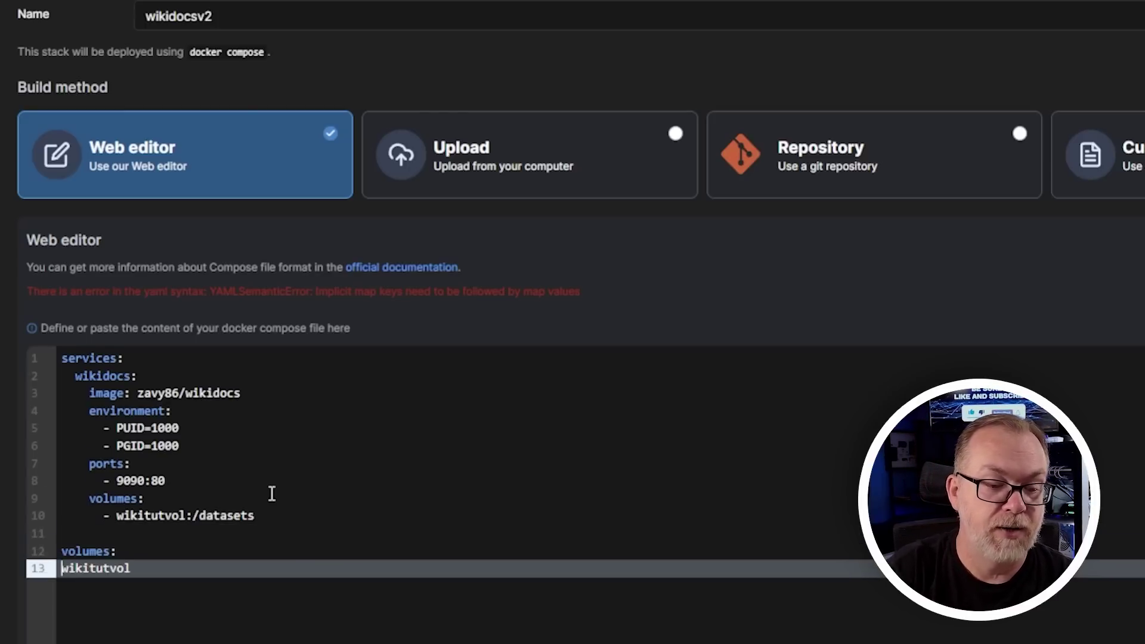
key("Tab")
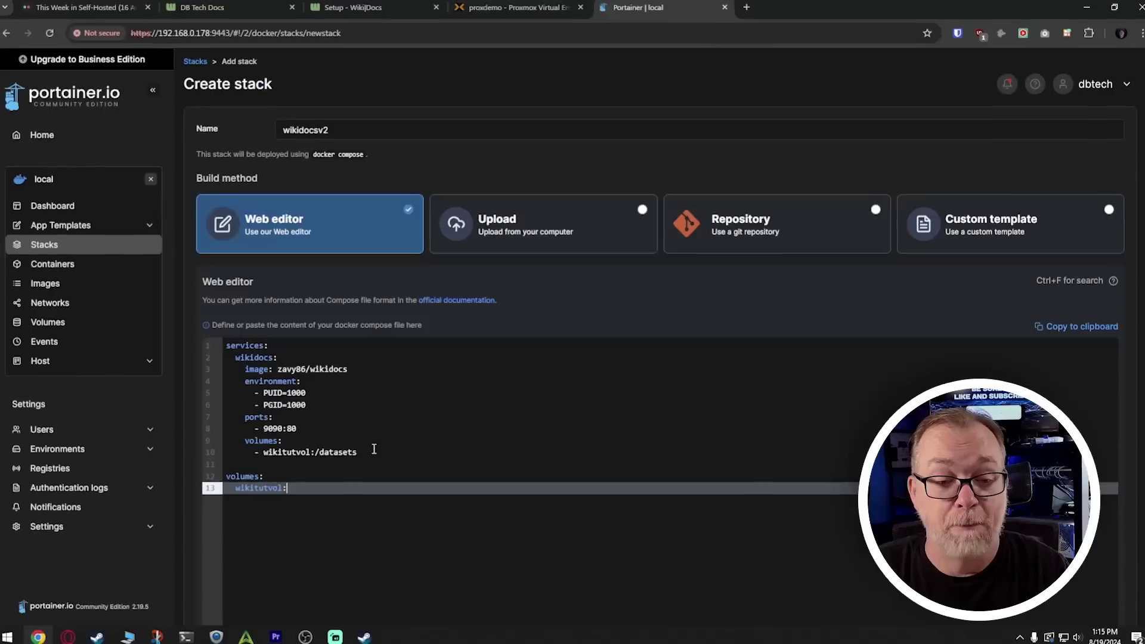
- Deploy the wikidocsv2 stack and open its details from the stacks list
scroll(376, 450, "down", 5)
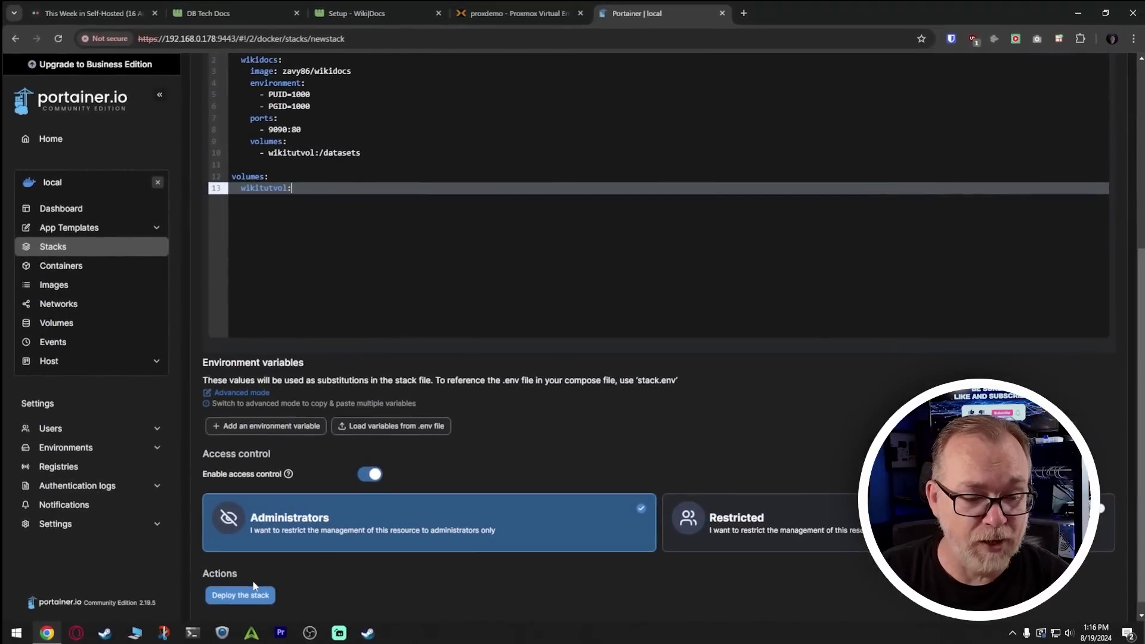
left_click(245, 596)
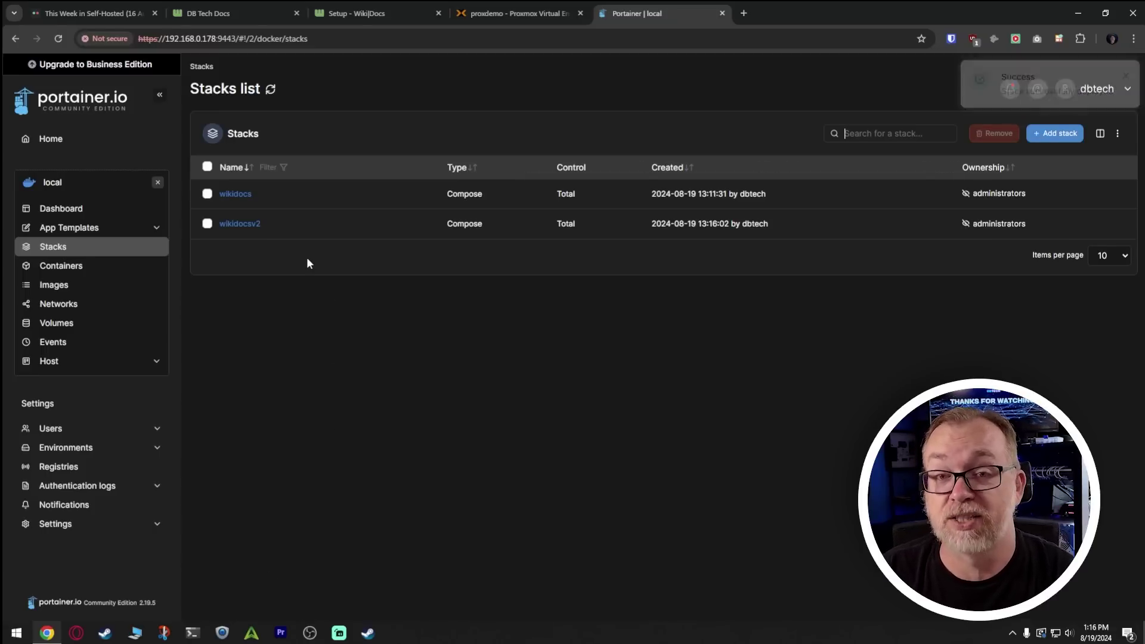
left_click(240, 225)
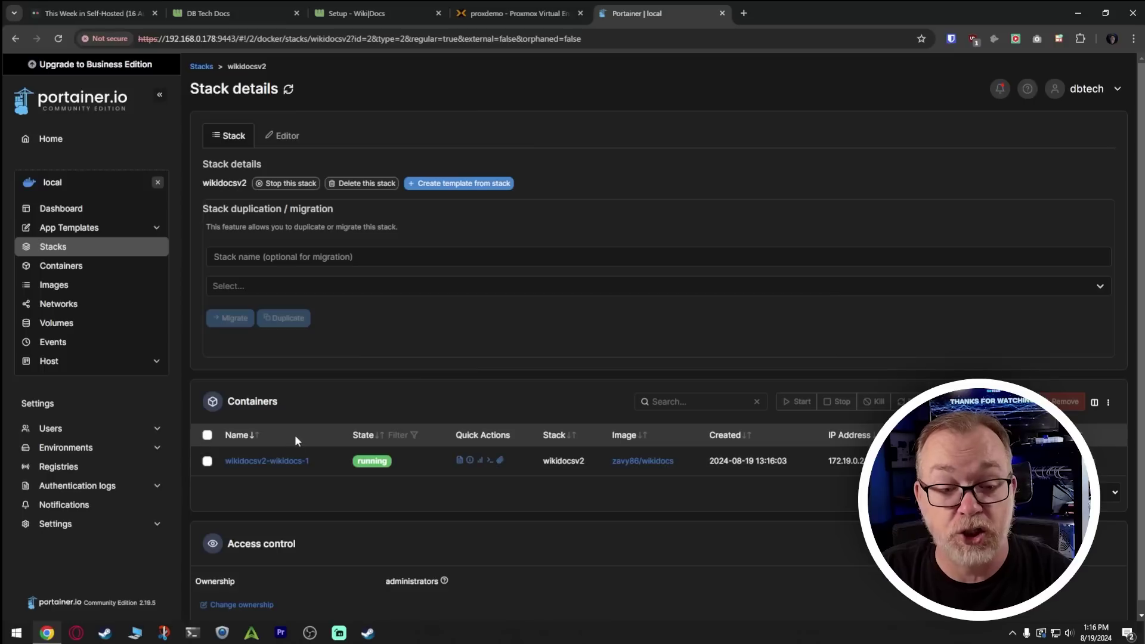
- Check the logs of the wikidocsv2-wikidocs-1 container and return to the stack details
left_click(459, 461)
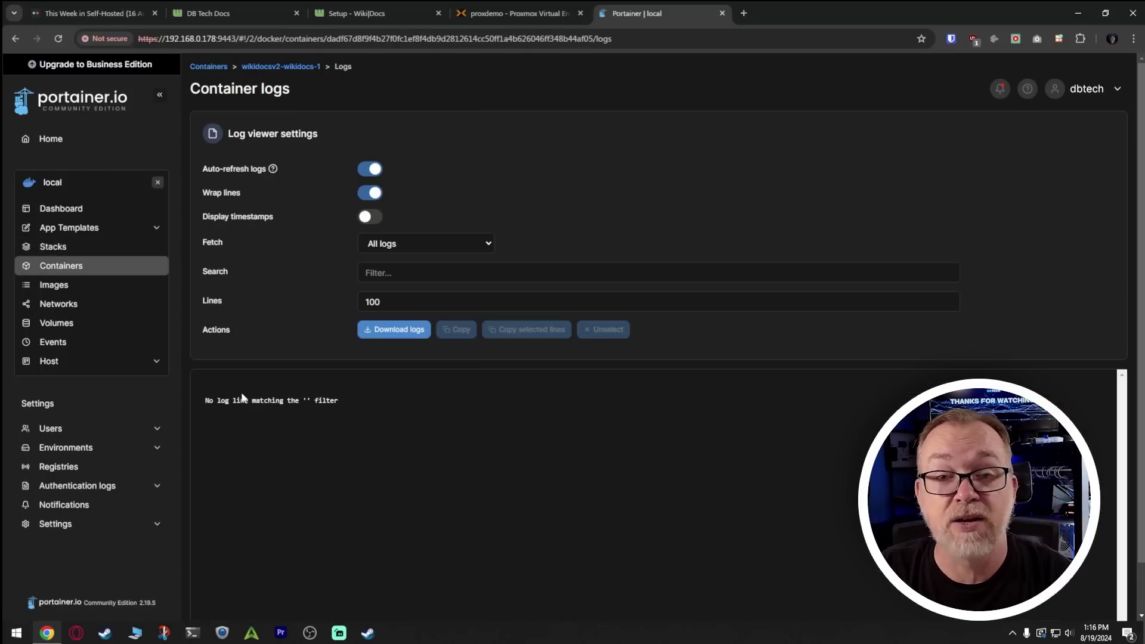
key("alt+Left")
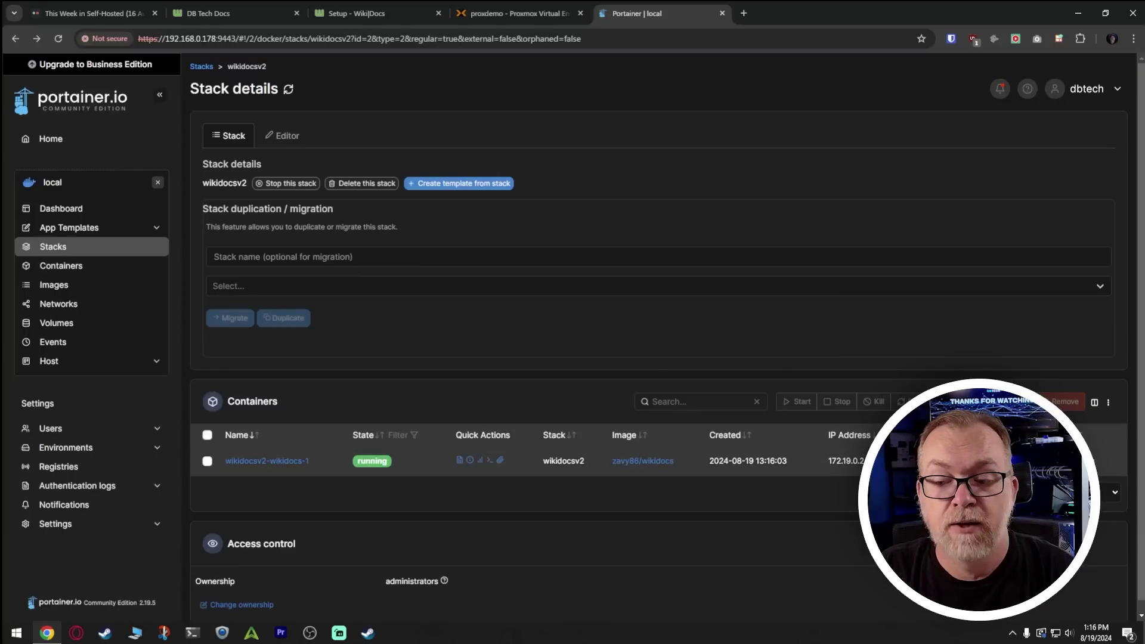
left_click(461, 460)
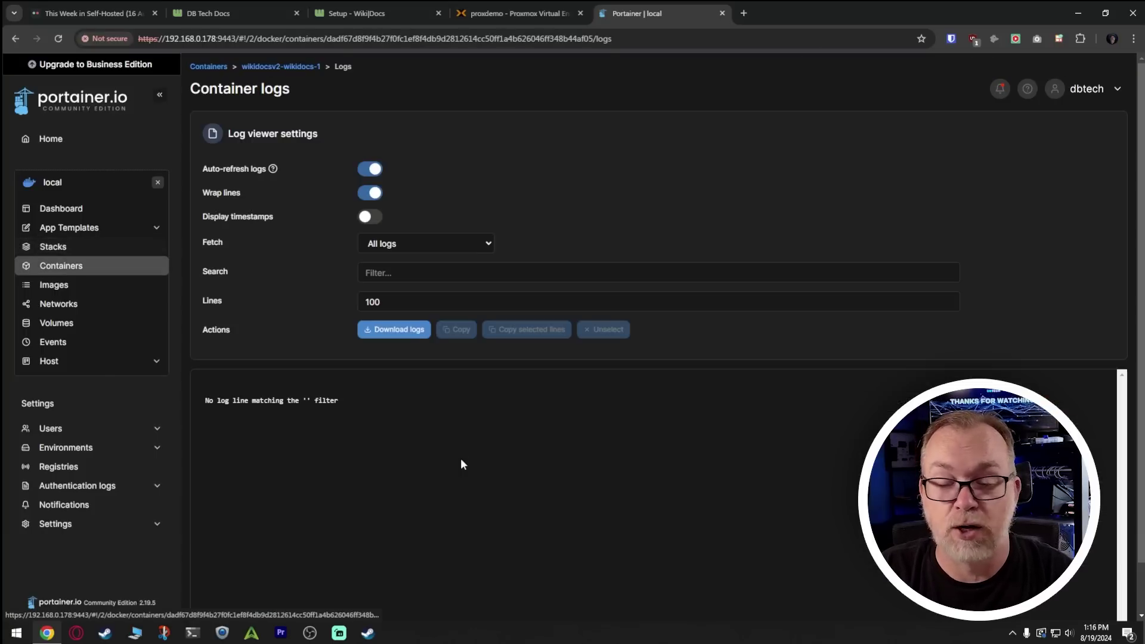
key("alt+Left")
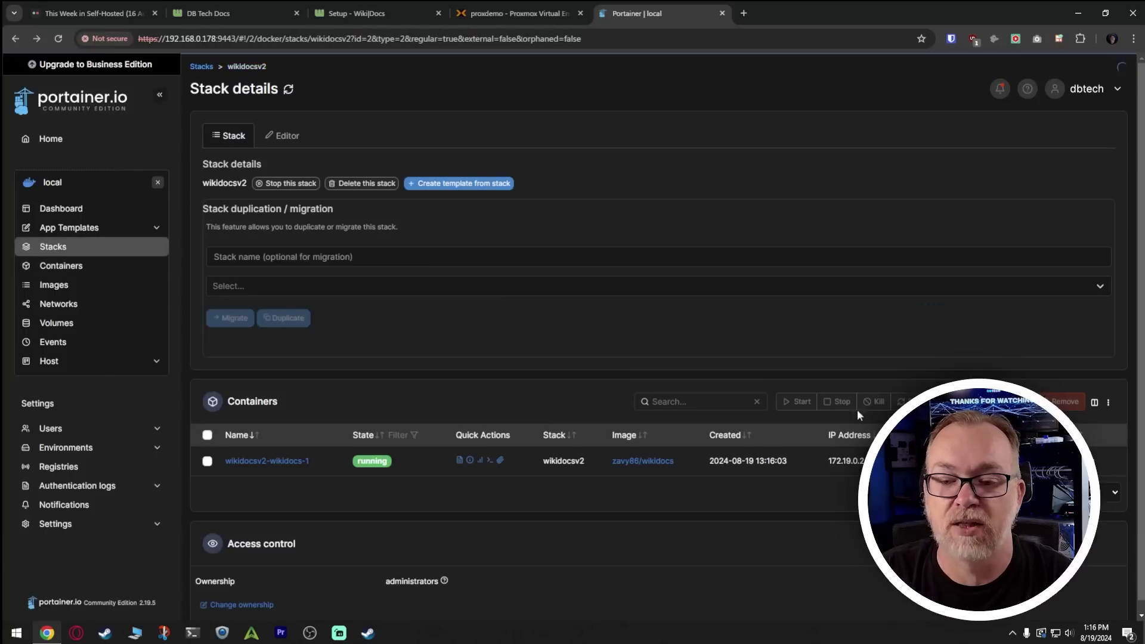
- Open the new Wiki|Docs instance on published port 9090 and try to sign in by submitting an authentication code
left_click(933, 462)
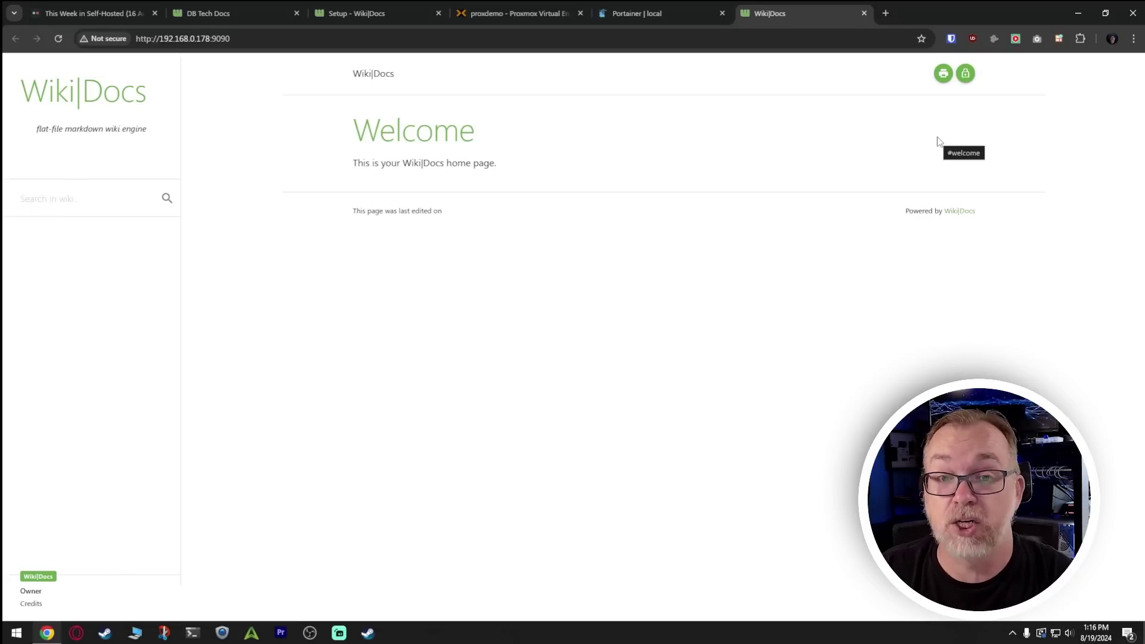
left_click(967, 83)
left_click(772, 141)
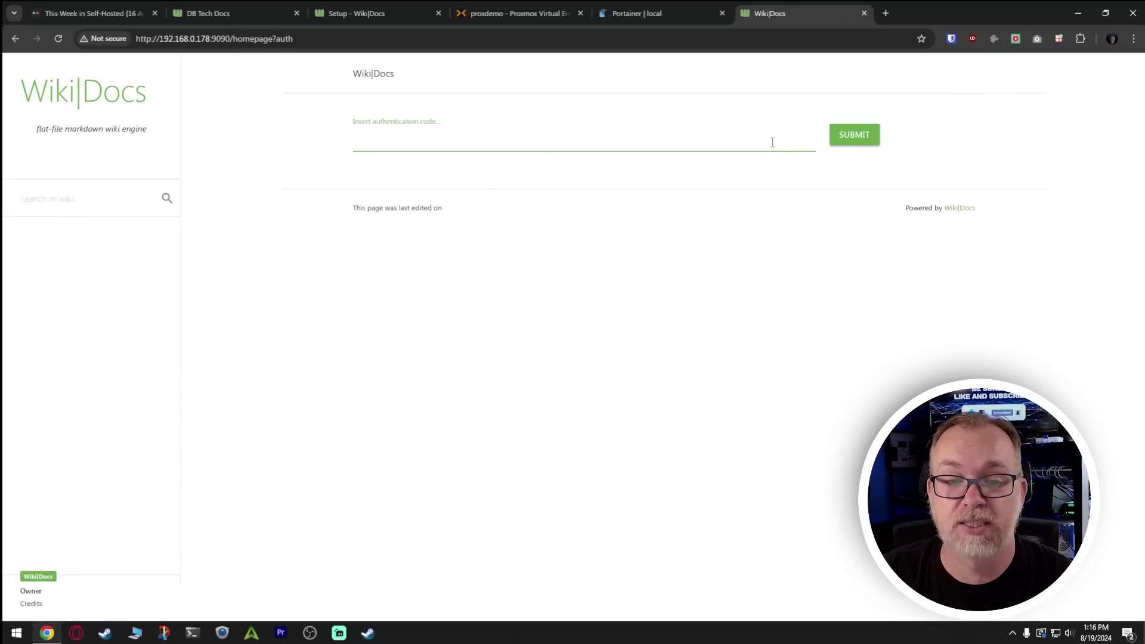
type("•••••")
key("Return")
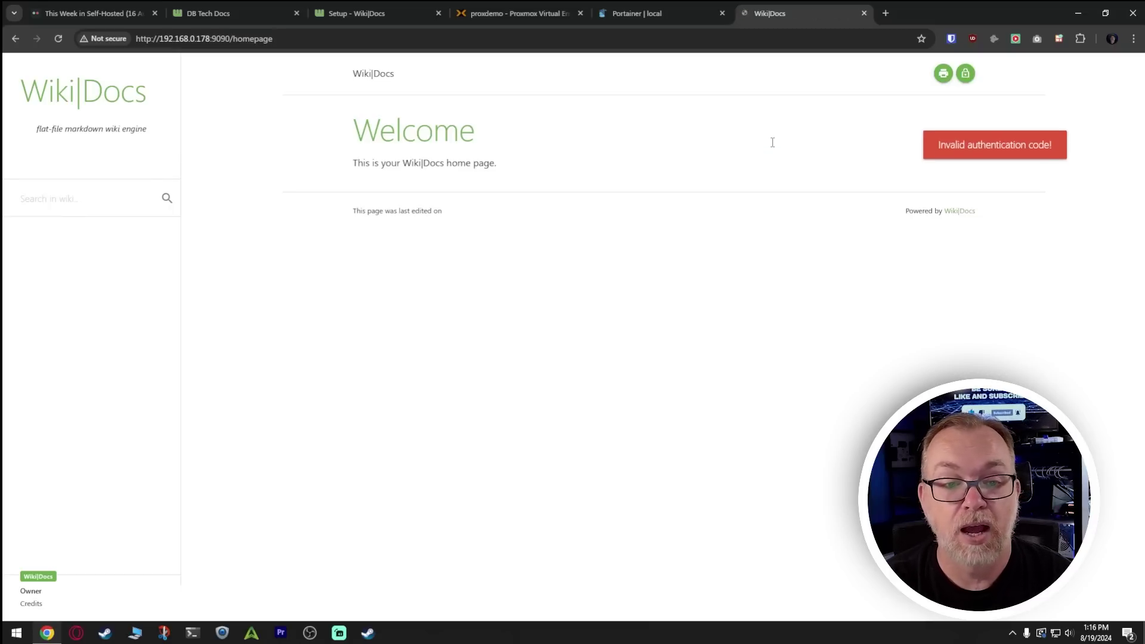
- Try to sign in to Wiki|Docs with another authentication code, and reopen the authentication form
left_click(966, 78)
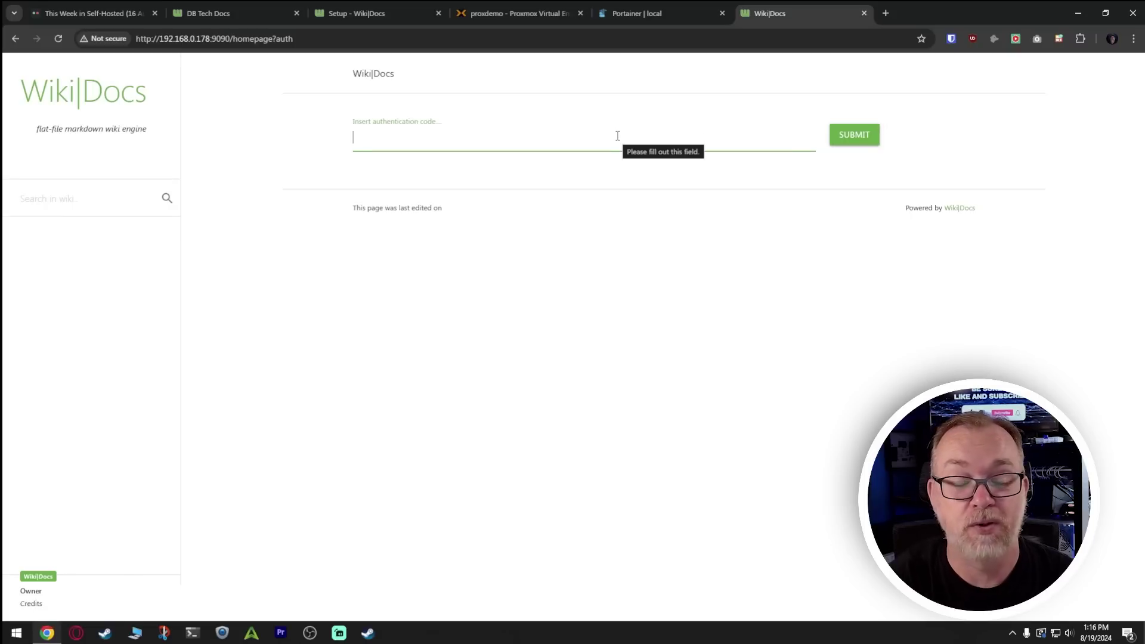
type("••••")
key("Return")
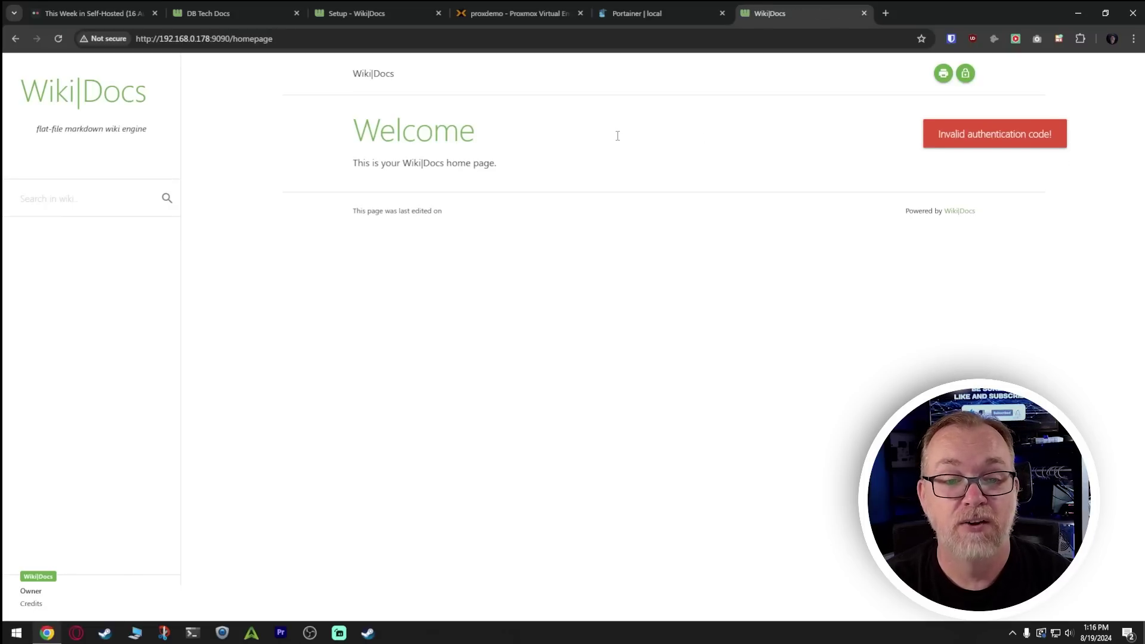
left_click(966, 74)
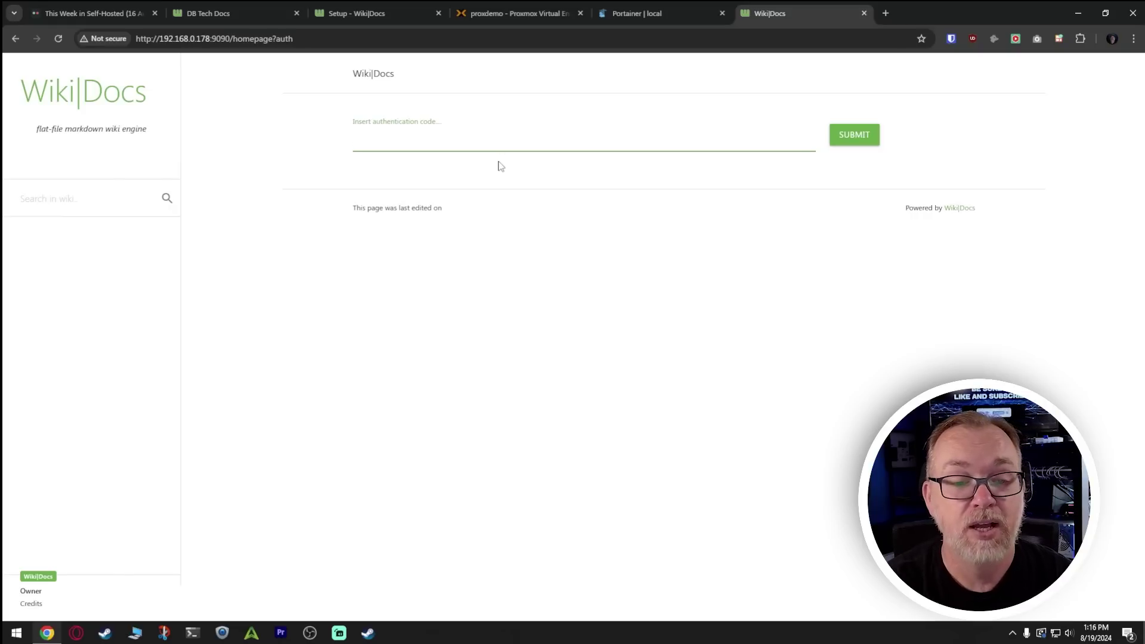